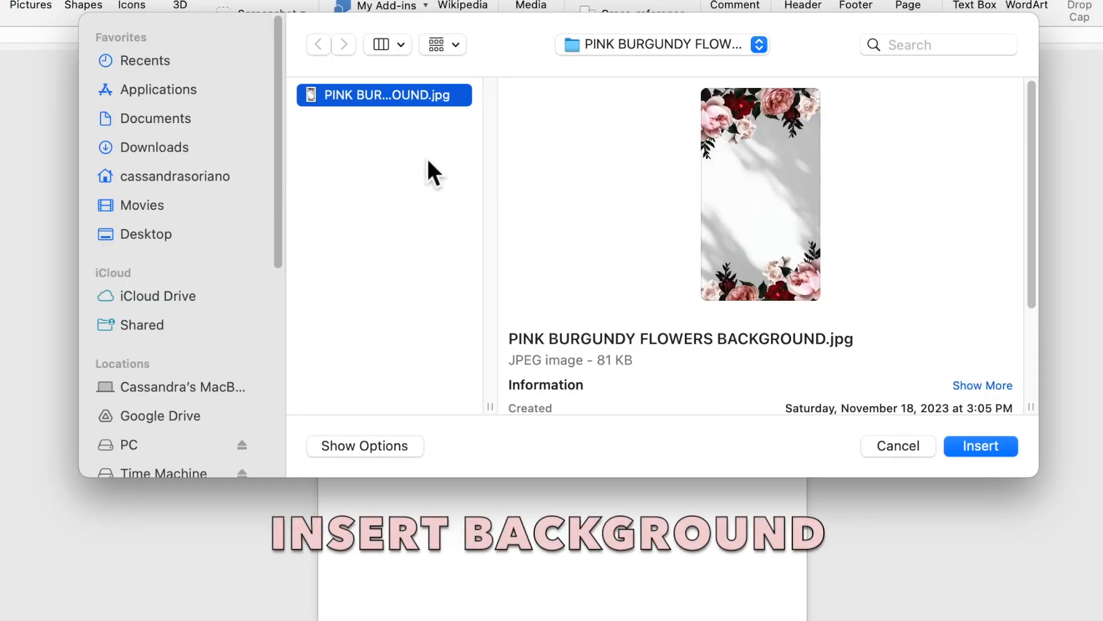
Insert PINK BURGUNDY FLOWERS BACKGROUND.jpg onto the blank page at 5" by 2.82".
{"action": "left_click", "coordinate": [963, 451]}
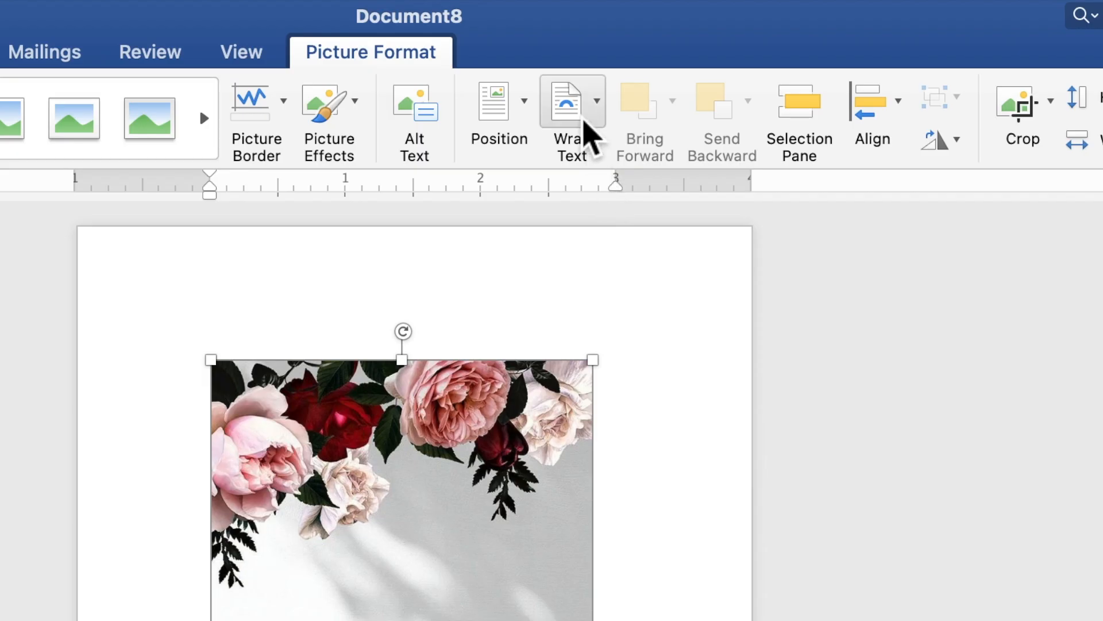
Set the floral picture Behind Text and stretch it to fill the page, 6.99" by 4.98".
{"action": "left_click", "coordinate": [592, 136]}
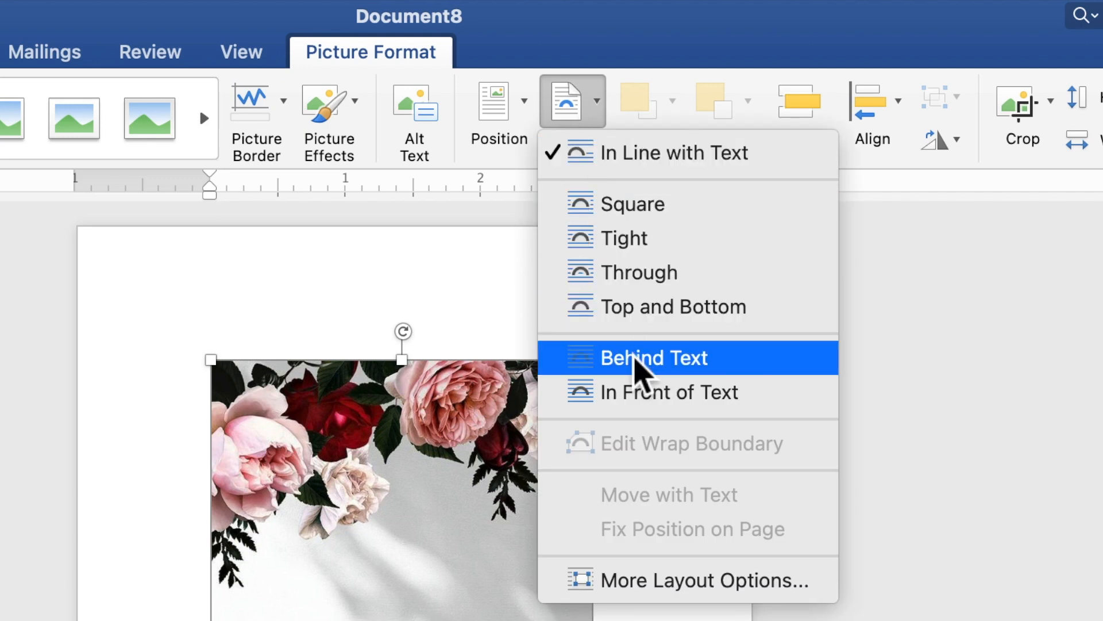
{"action": "left_click", "coordinate": [635, 357]}
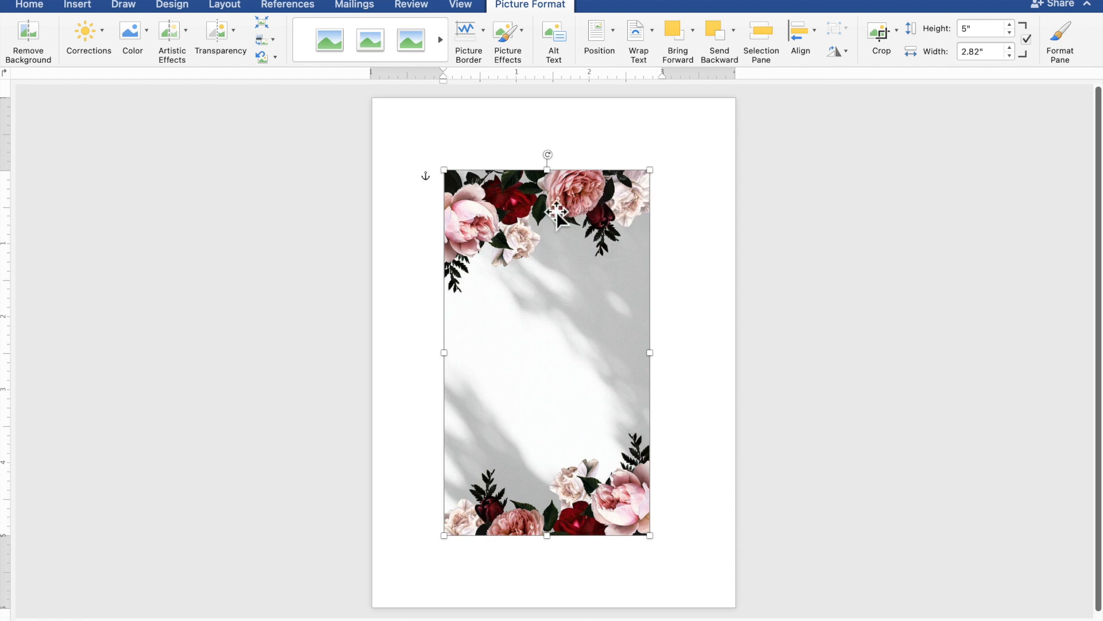
{"action": "left_click_drag", "start_coordinate": [525, 218], "coordinate": [454, 150]}
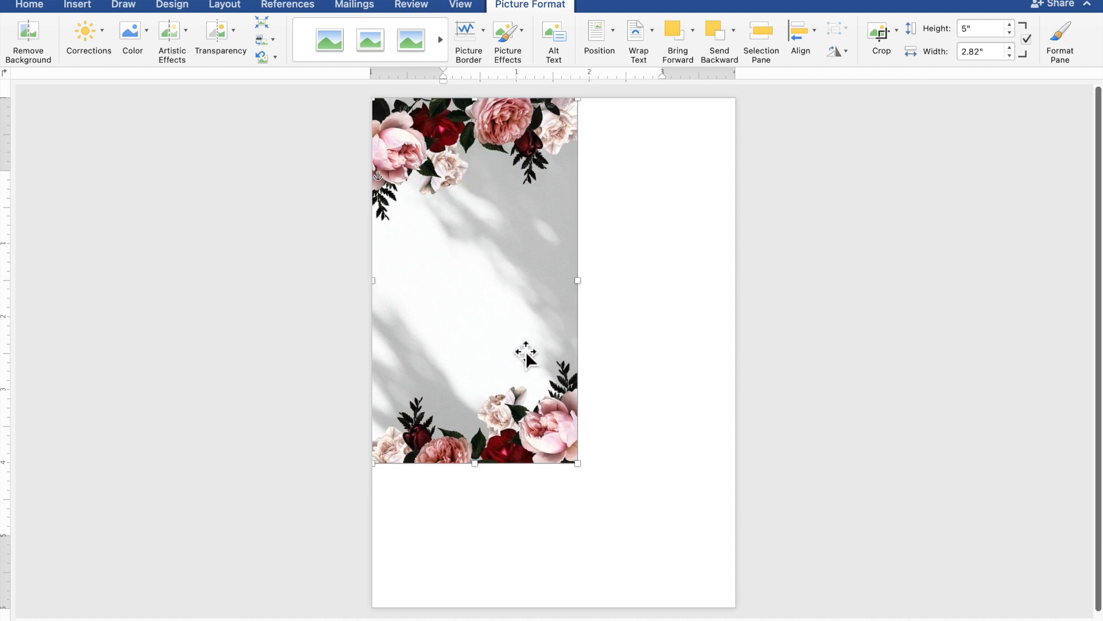
{"action": "left_click_drag", "start_coordinate": [587, 473], "coordinate": [663, 611]}
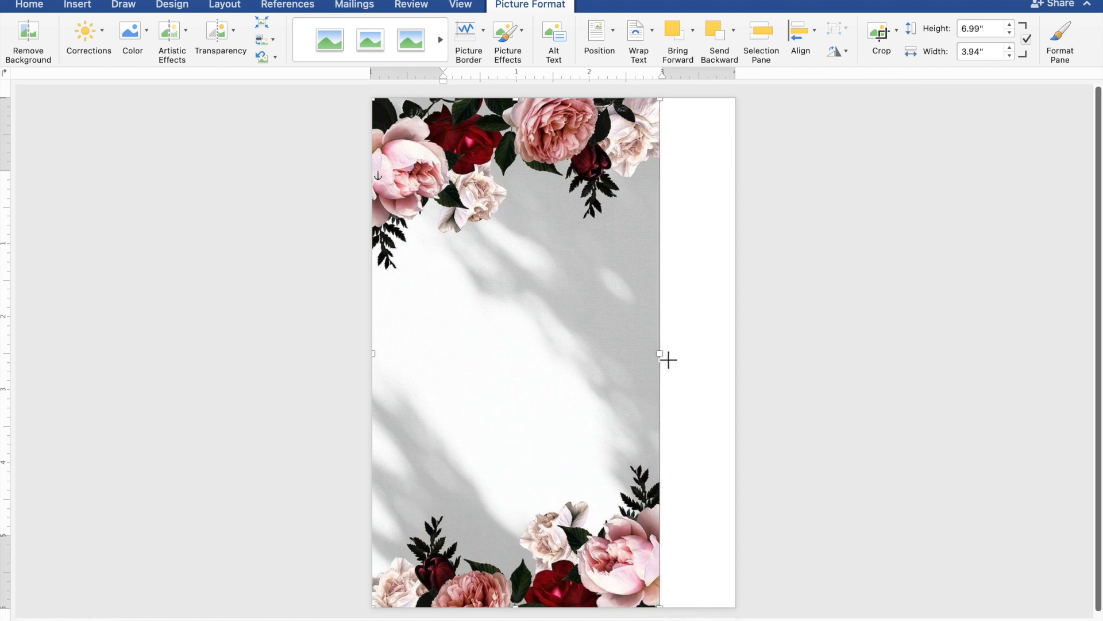
{"action": "left_click_drag", "start_coordinate": [674, 362], "coordinate": [746, 378]}
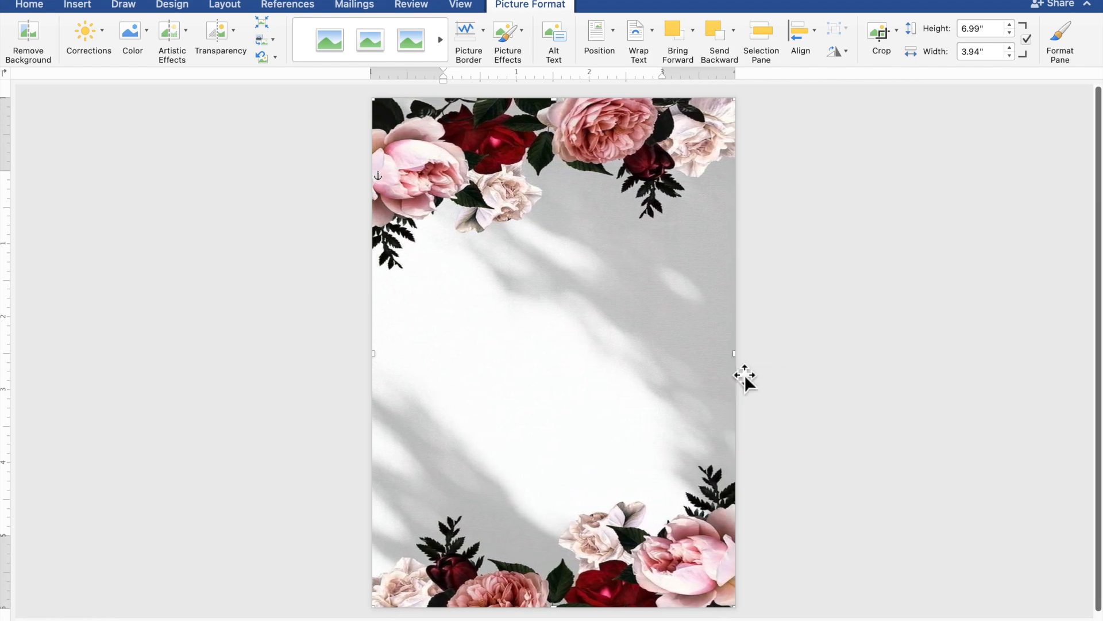
{"action": "left_click", "coordinate": [923, 428]}
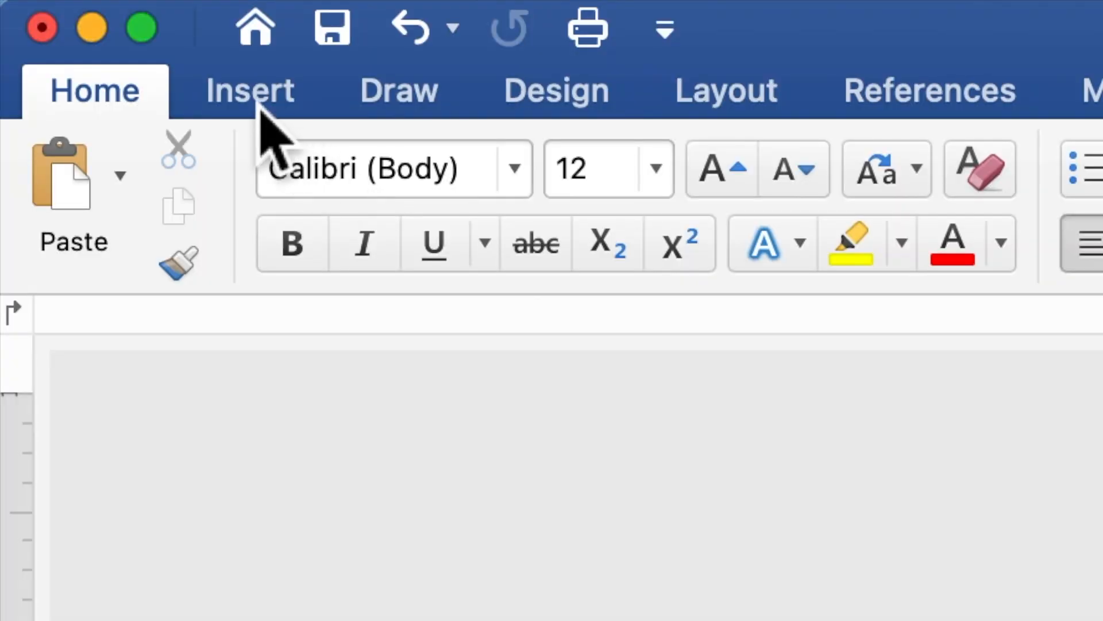
Draw a rectangle 4.77" wide by 4.65" high across the middle of the page.
{"action": "left_click", "coordinate": [256, 104]}
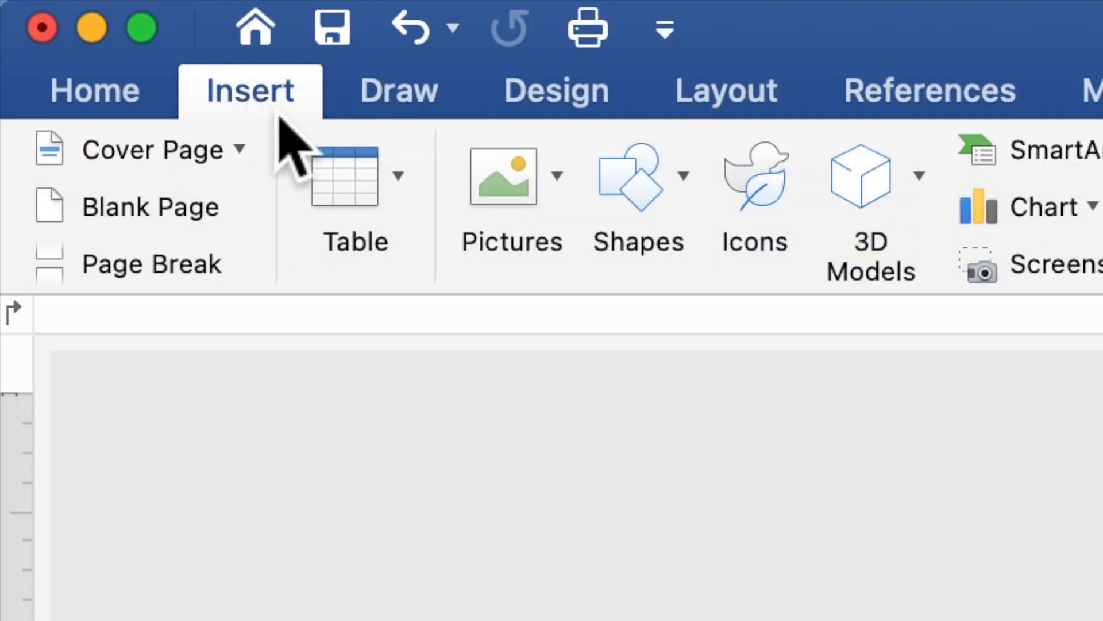
{"action": "left_click", "coordinate": [644, 207]}
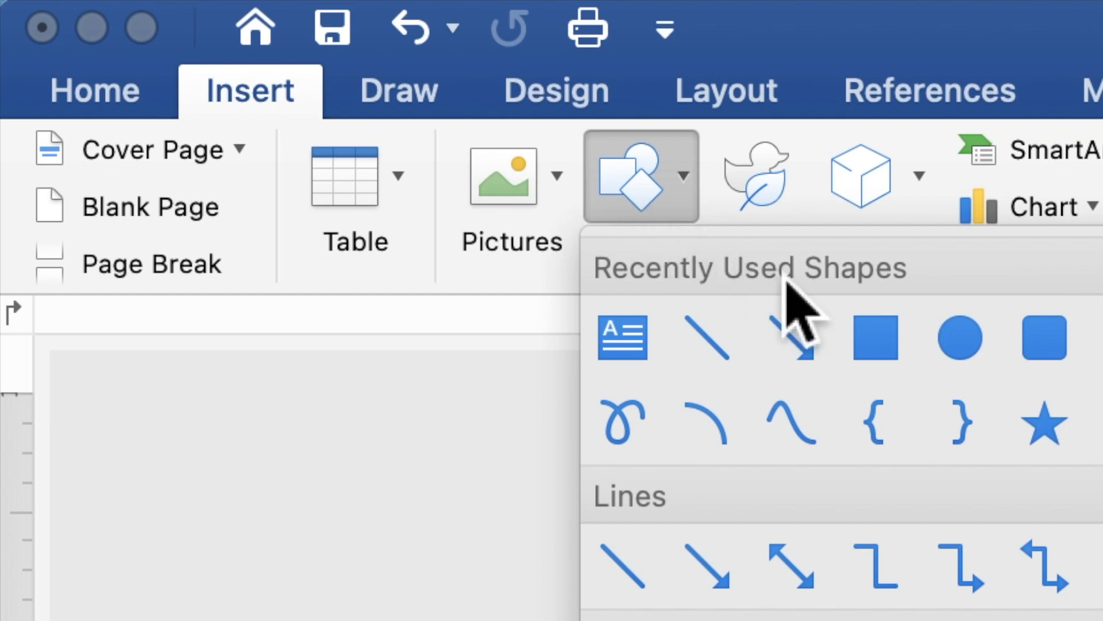
{"action": "left_click", "coordinate": [873, 338]}
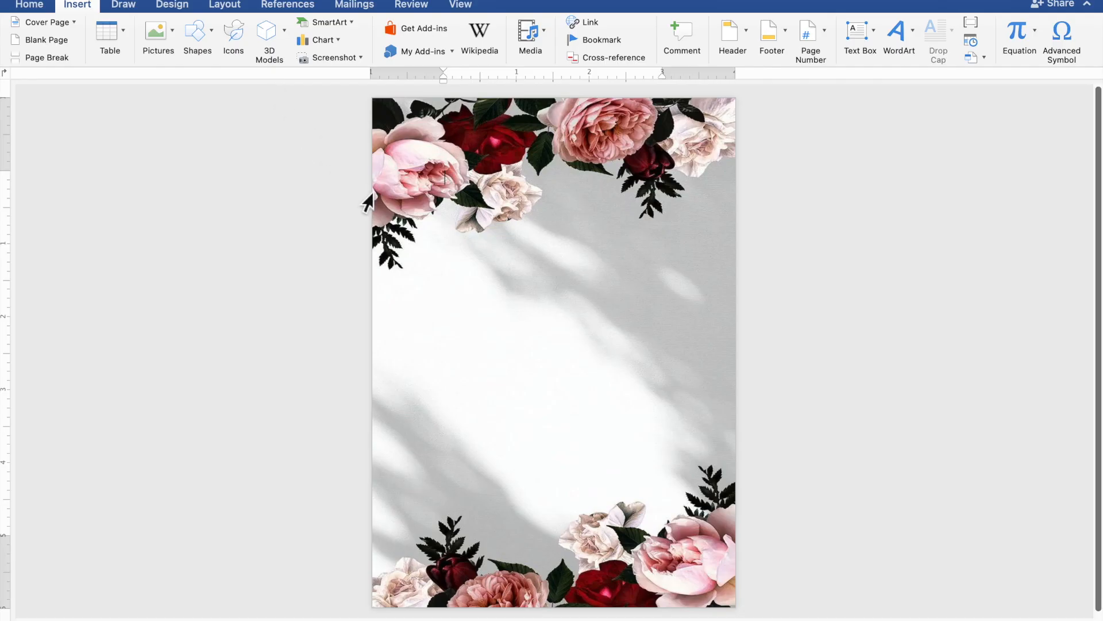
{"action": "mouse_move", "coordinate": [381, 205]}
{"action": "left_mouse_down"}
{"action": "mouse_move", "coordinate": [402, 231]}
{"action": "mouse_move", "coordinate": [407, 272]}
{"action": "mouse_move", "coordinate": [438, 311]}
{"action": "mouse_move", "coordinate": [684, 521]}
{"action": "mouse_move", "coordinate": [738, 553]}
{"action": "left_mouse_up"}
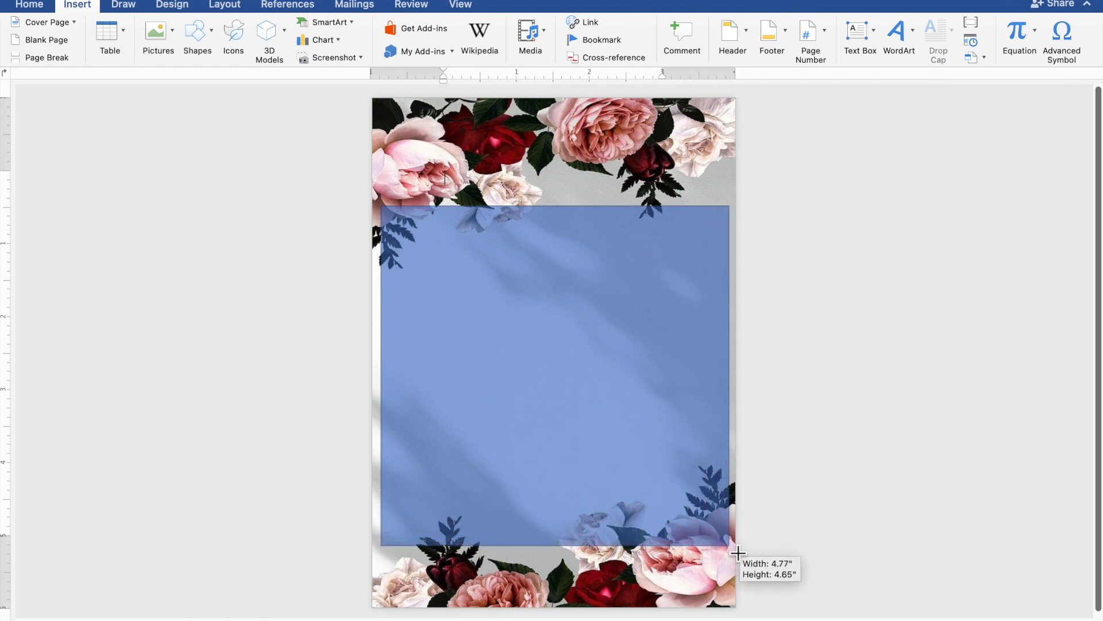
{"action": "left_click_drag", "start_coordinate": [738, 553], "coordinate": [736, 552]}
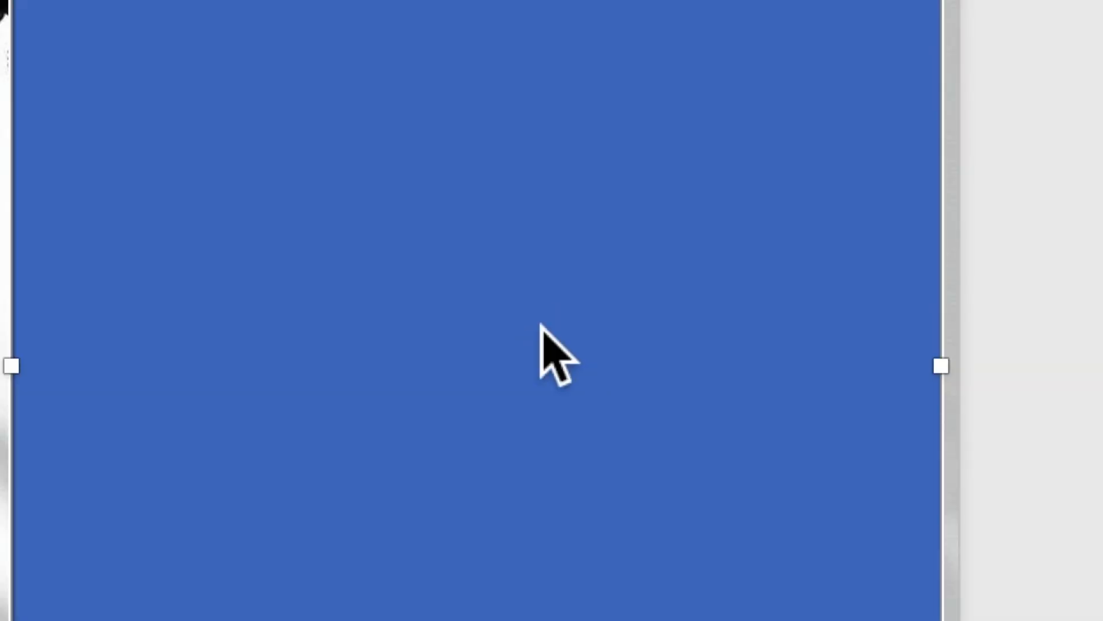
Use Add Text to give the blue rectangle an empty text area for typing.
{"action": "right_click", "coordinate": [578, 359]}
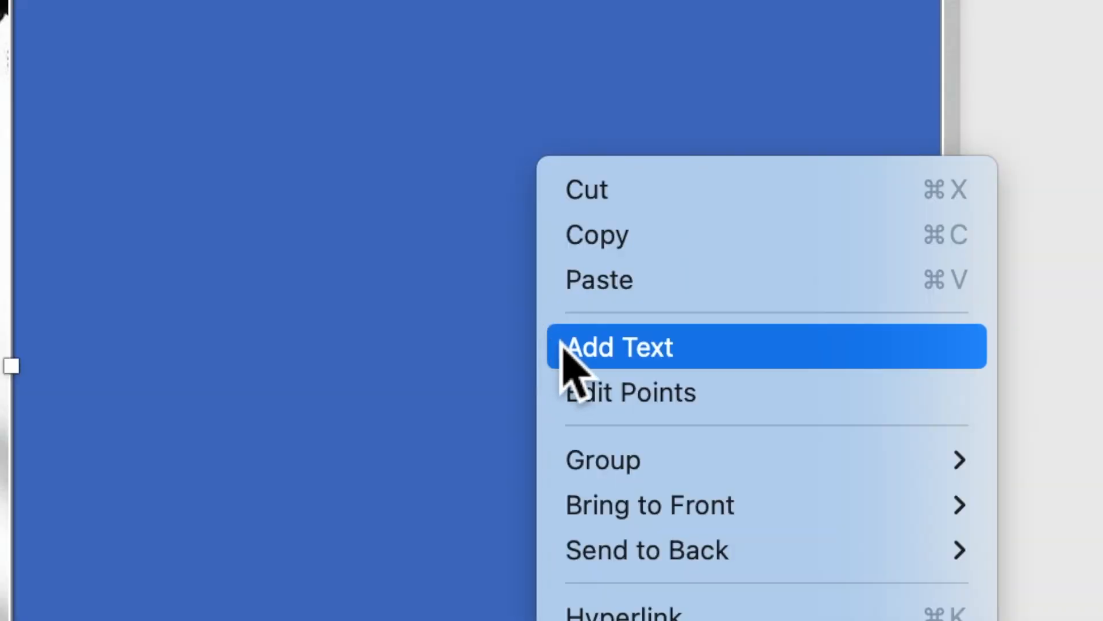
{"action": "left_click", "coordinate": [578, 360]}
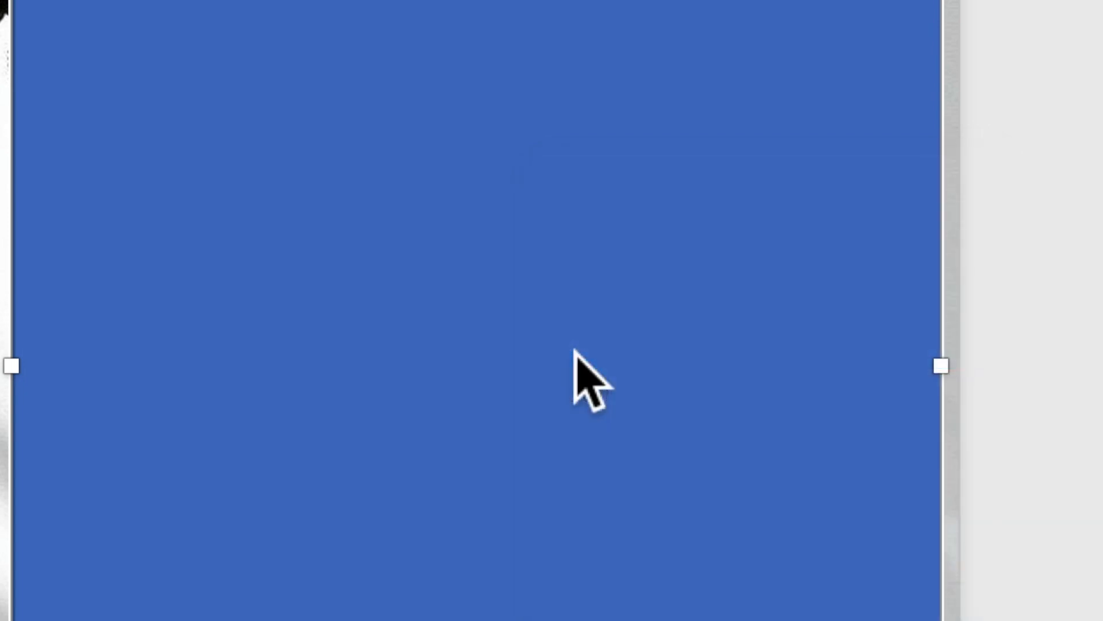
{"action": "scroll", "coordinate": [593, 374], "scroll_direction": "up", "scroll_amount": 3}
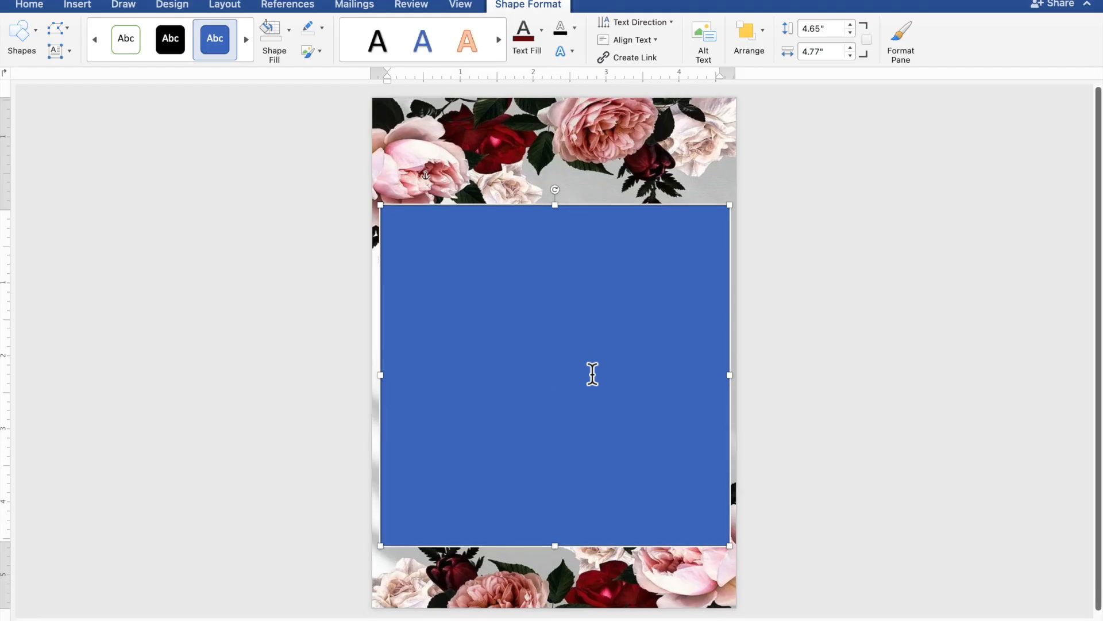
{"action": "scroll", "coordinate": [592, 374], "scroll_direction": "up", "scroll_amount": 3}
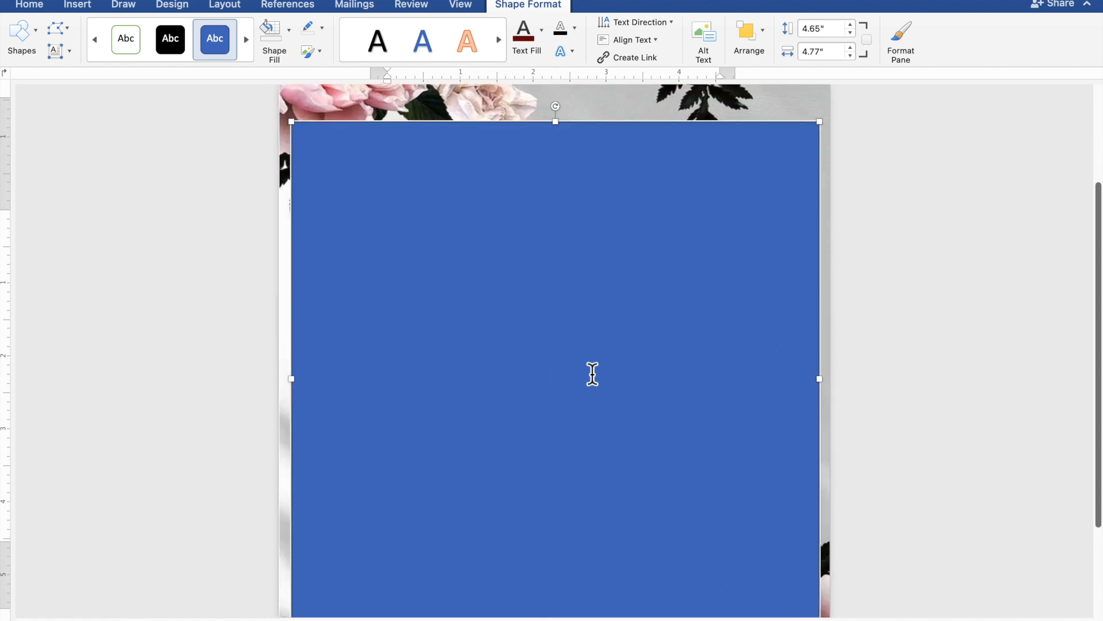
{"action": "scroll", "coordinate": [592, 374], "scroll_direction": "down", "scroll_amount": 1}
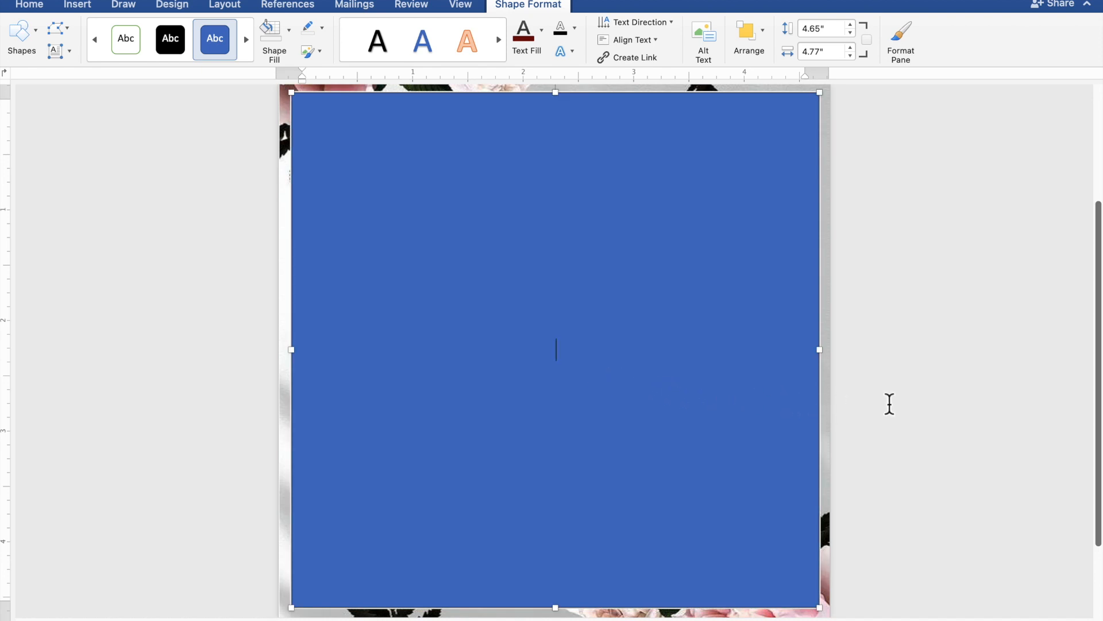
Type TOGETHER WITH THEIR FAMILIES, then the couple's two names on separate lines joined by AND.
{"action": "type", "text": "TOGETH"}
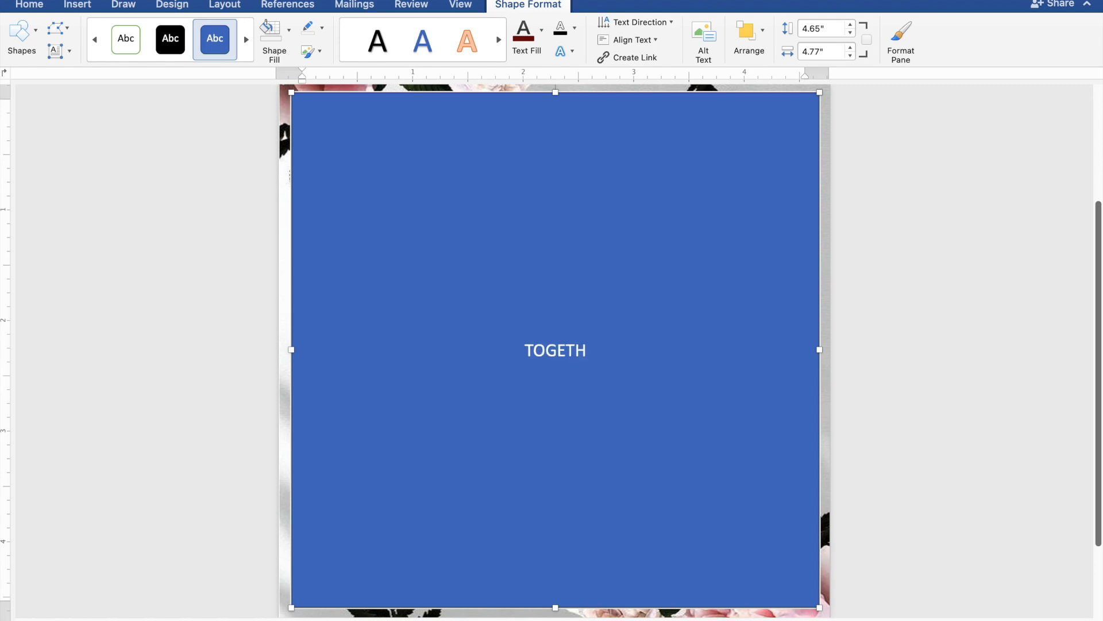
{"action": "type", "text": "ER"}
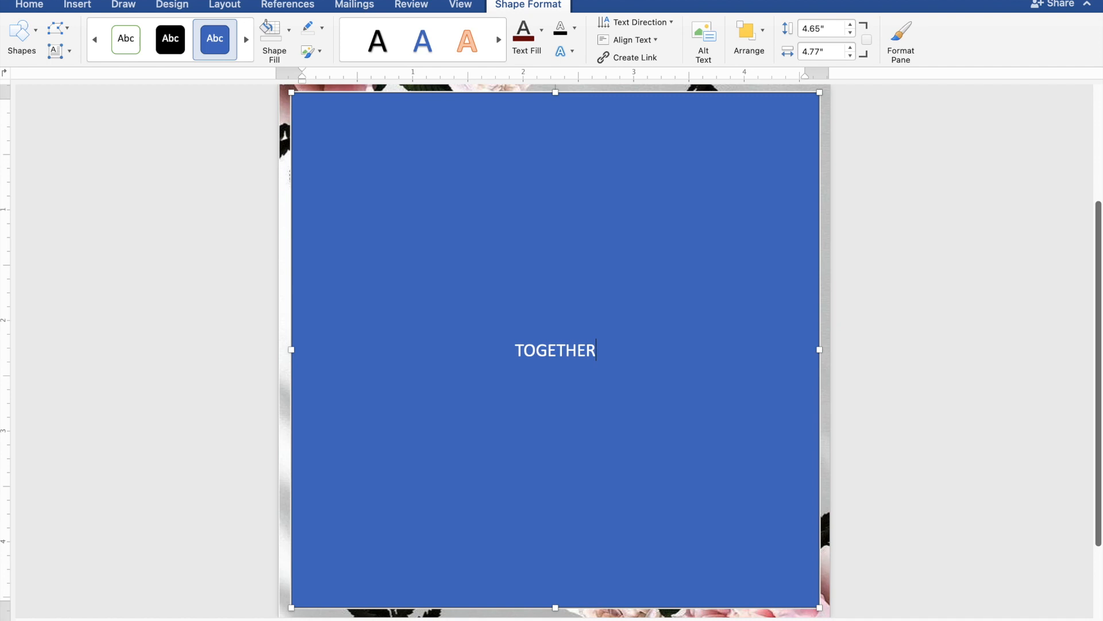
{"action": "type", "text": " W"}
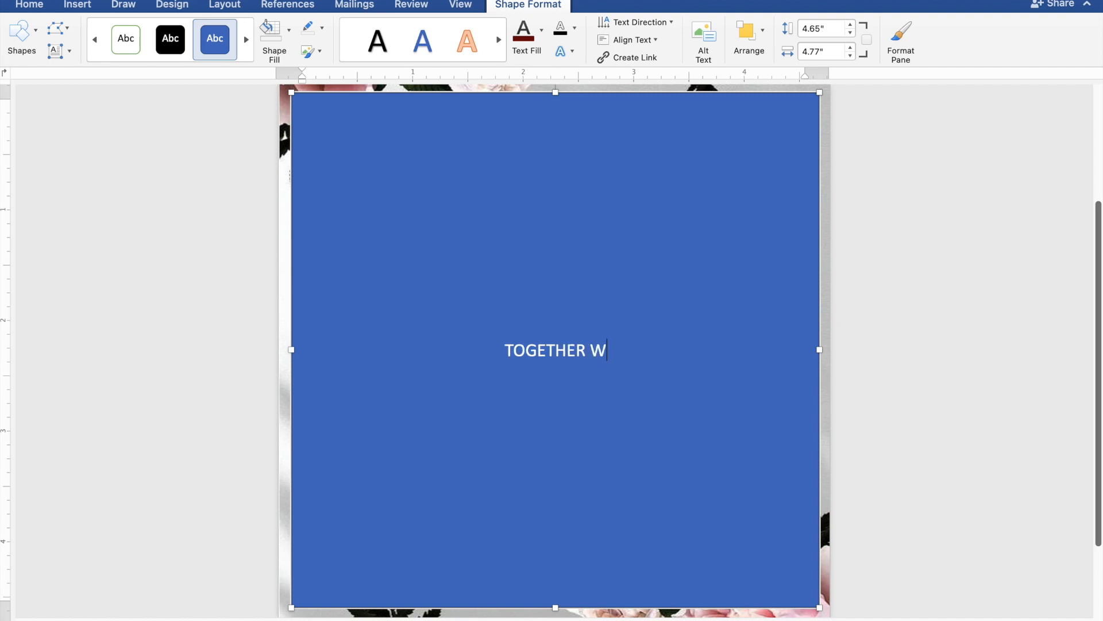
{"action": "type", "text": "IT"}
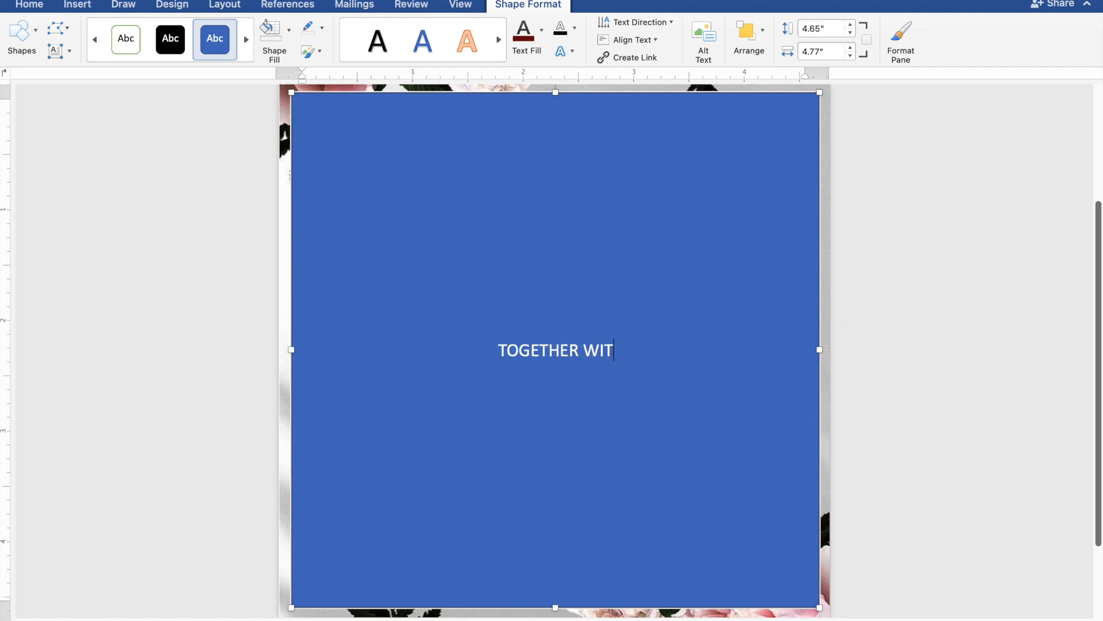
{"action": "type", "text": "H T"}
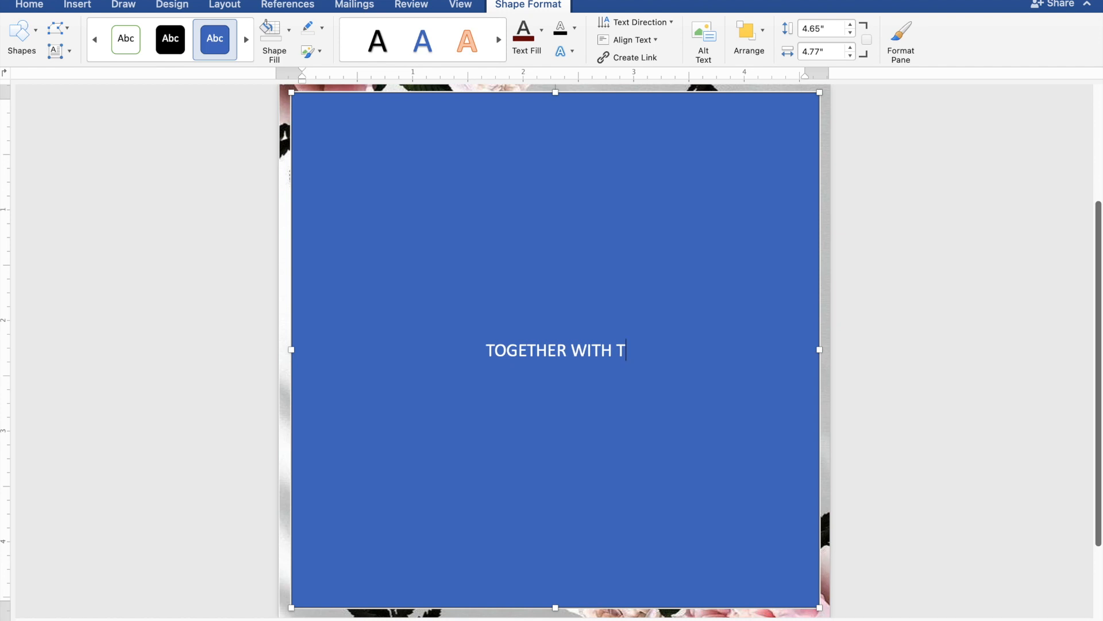
{"action": "type", "text": "HE"}
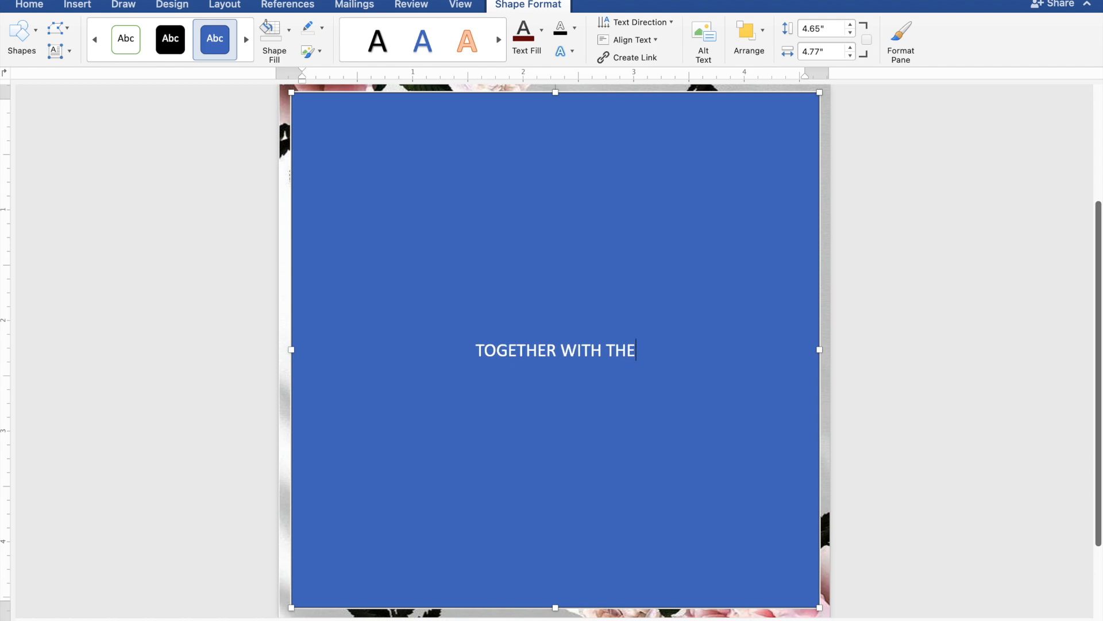
{"action": "type", "text": "IR"}
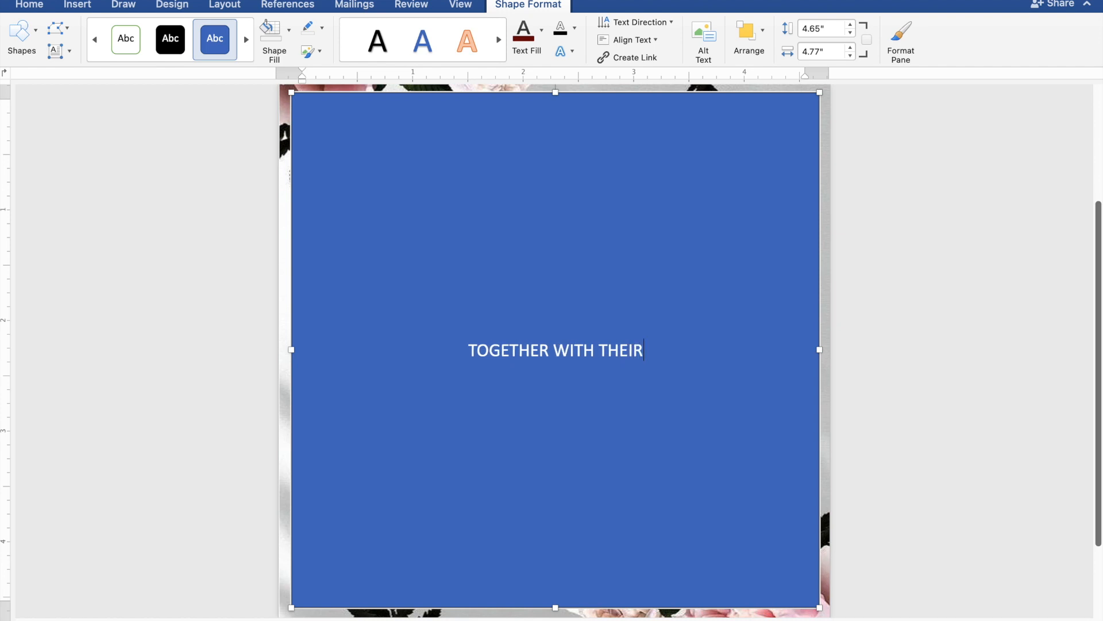
{"action": "type", "text": " FAMILIES"}
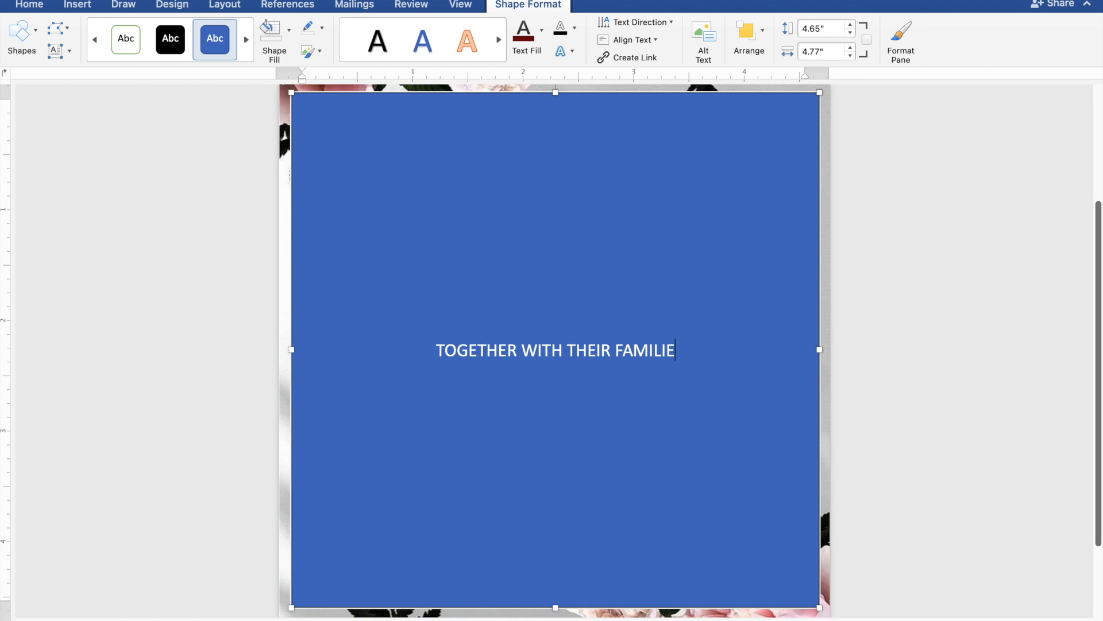
{"action": "key", "text": "Return"}
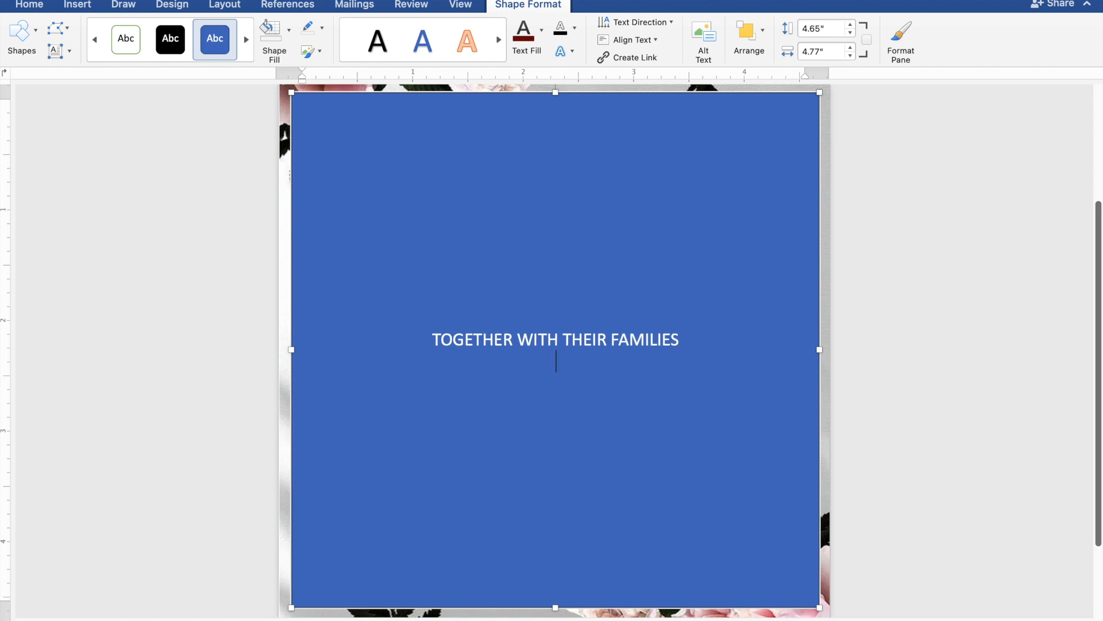
{"action": "key", "text": "Return"}
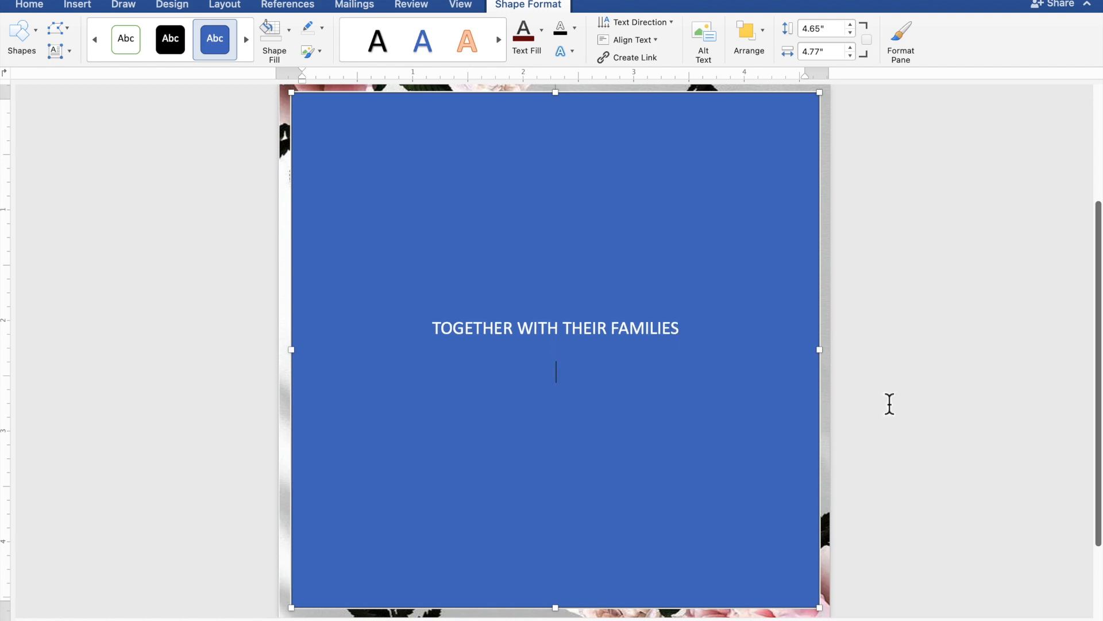
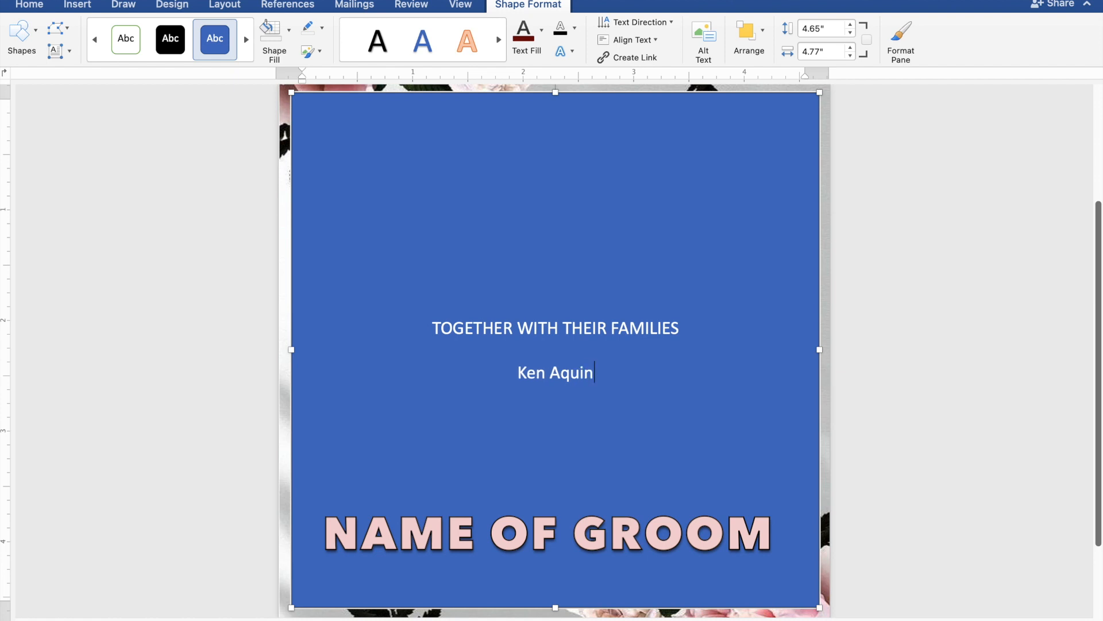
{"action": "key", "text": "Return"}
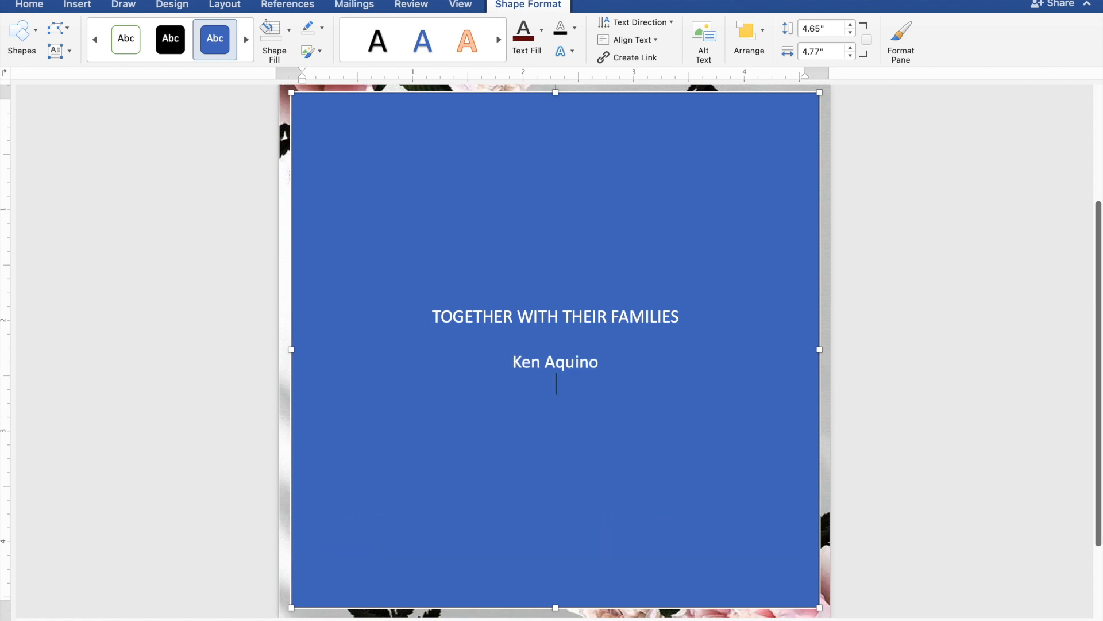
{"action": "type", "text": "AND"}
{"action": "key", "text": "Return"}
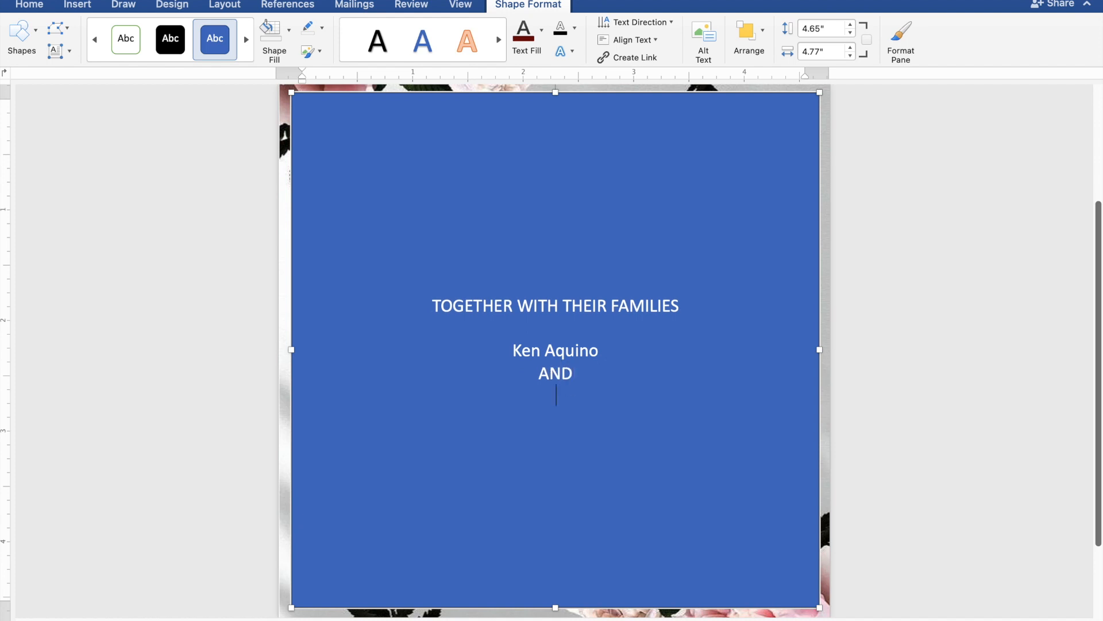
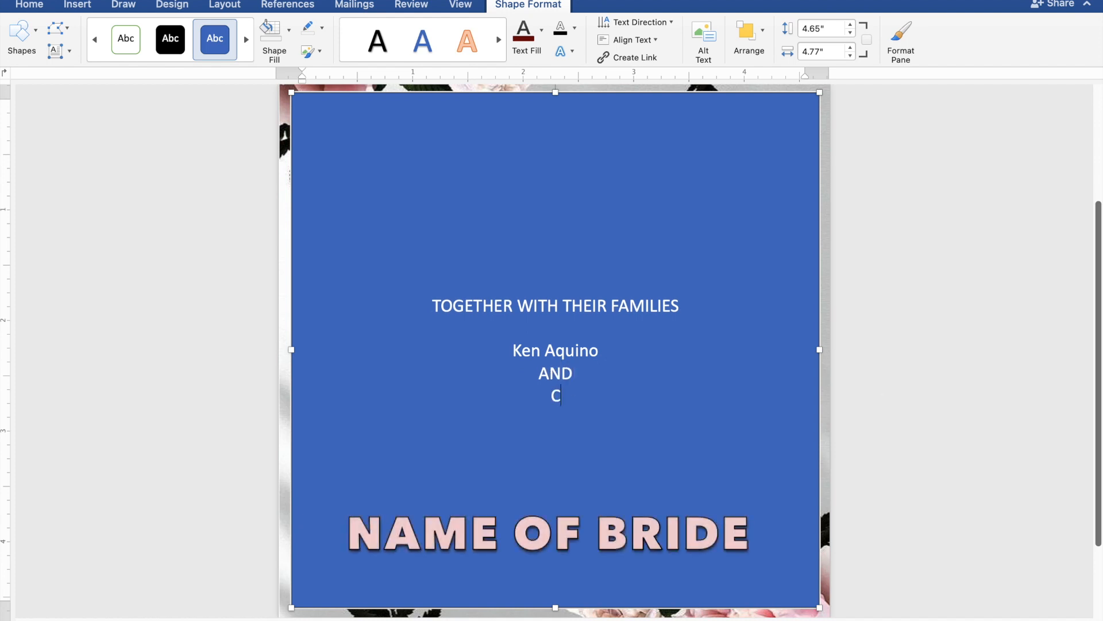
{"action": "key", "text": "Return"}
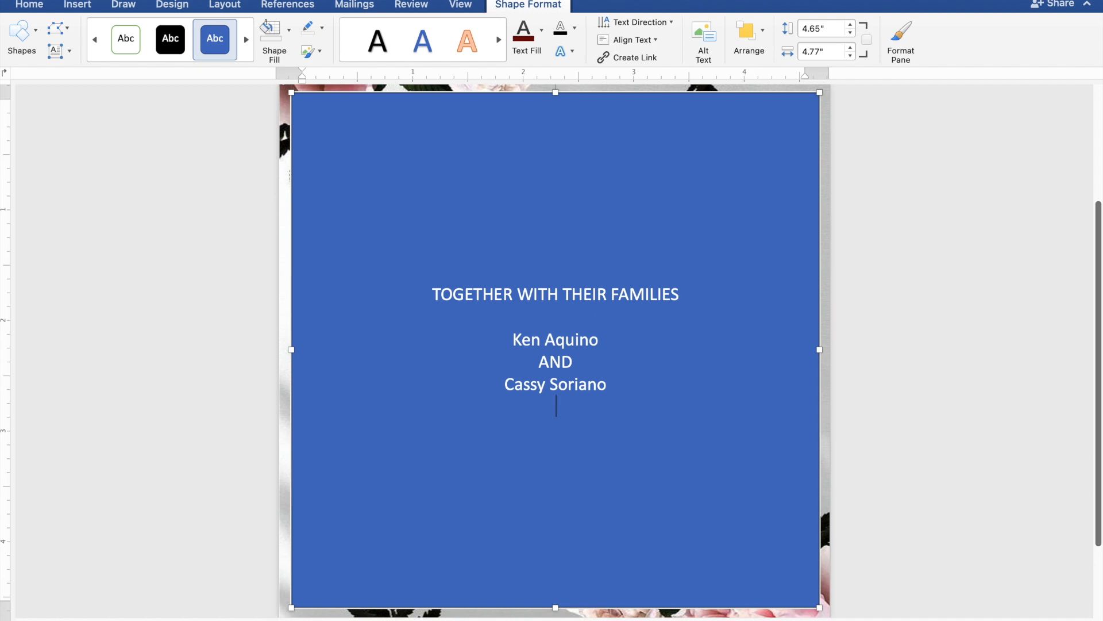
{"action": "key", "text": "Return"}
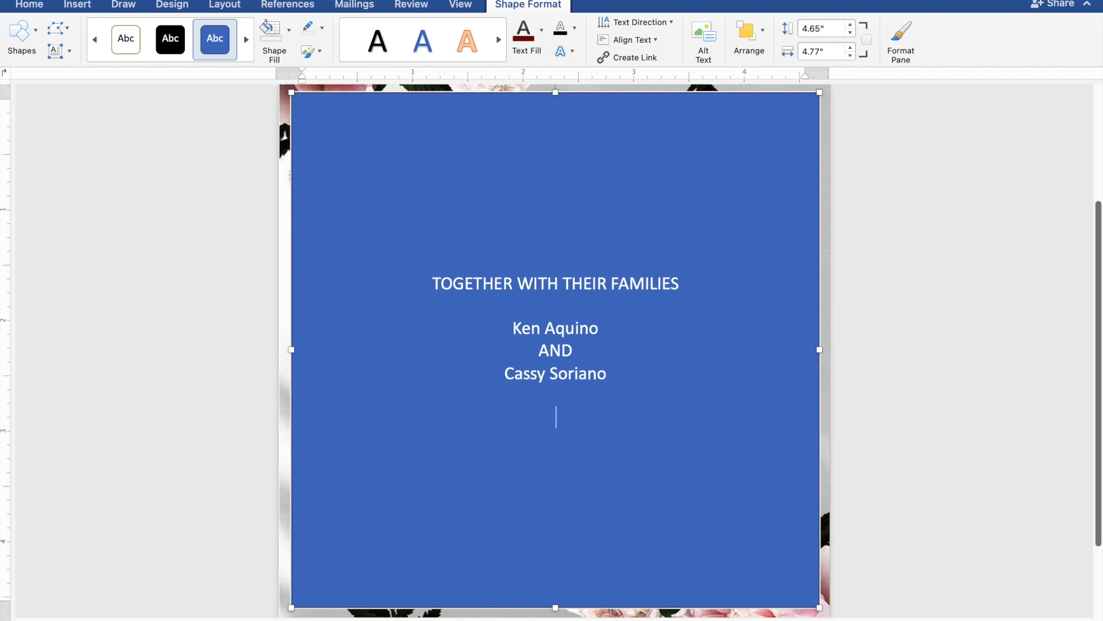
Add REQUEST THE PLEASURE OF YOUR PRESENCE / AS THEY JOYFULLY UNITE IN MARRIAGE, then begin SUNDAY.
{"action": "type", "text": "REQUEST T"}
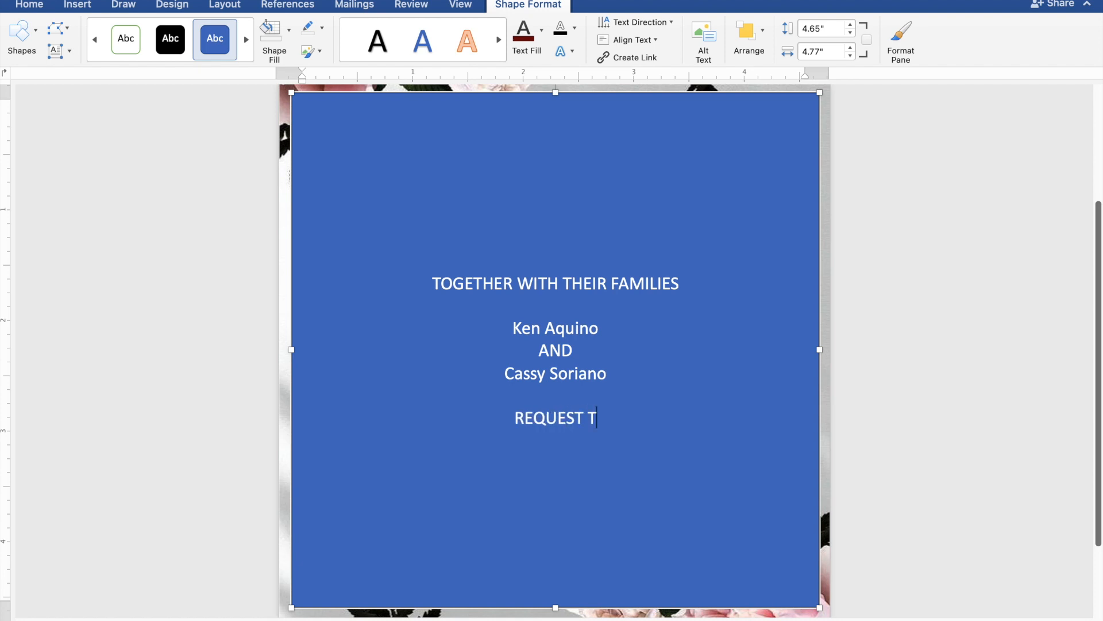
{"action": "type", "text": "HE "}
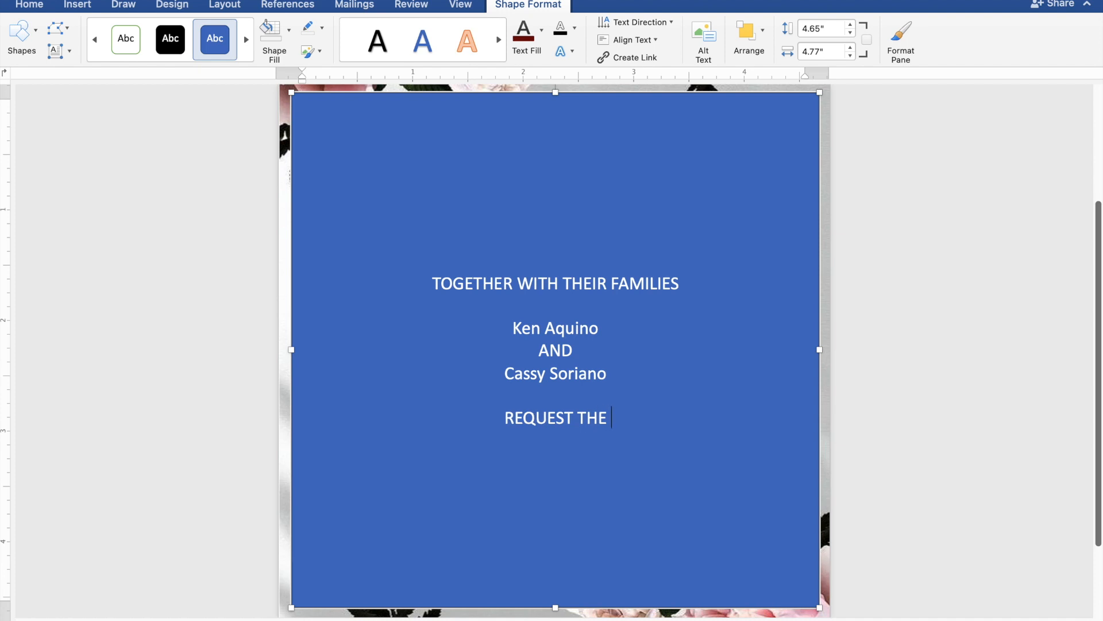
{"action": "type", "text": "PL"}
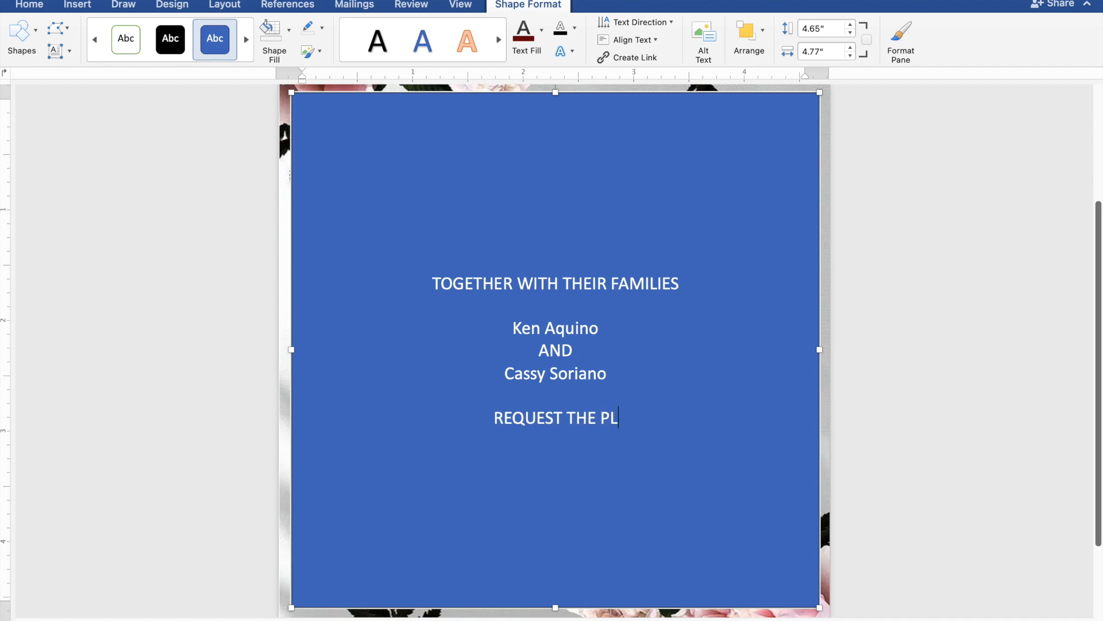
{"action": "type", "text": "EA"}
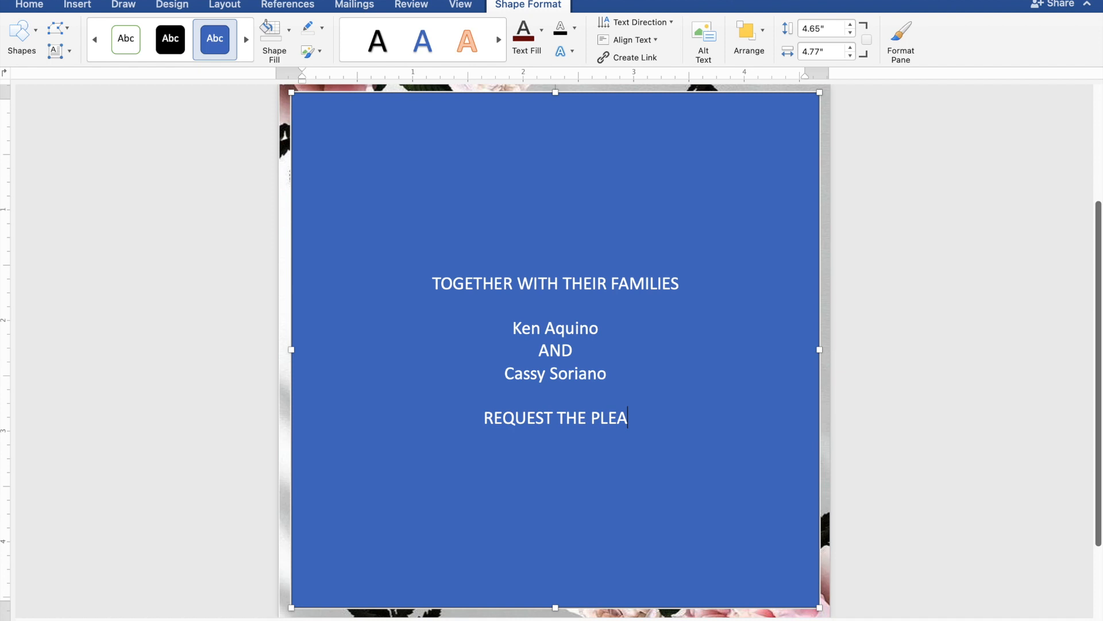
{"action": "type", "text": "SURE"}
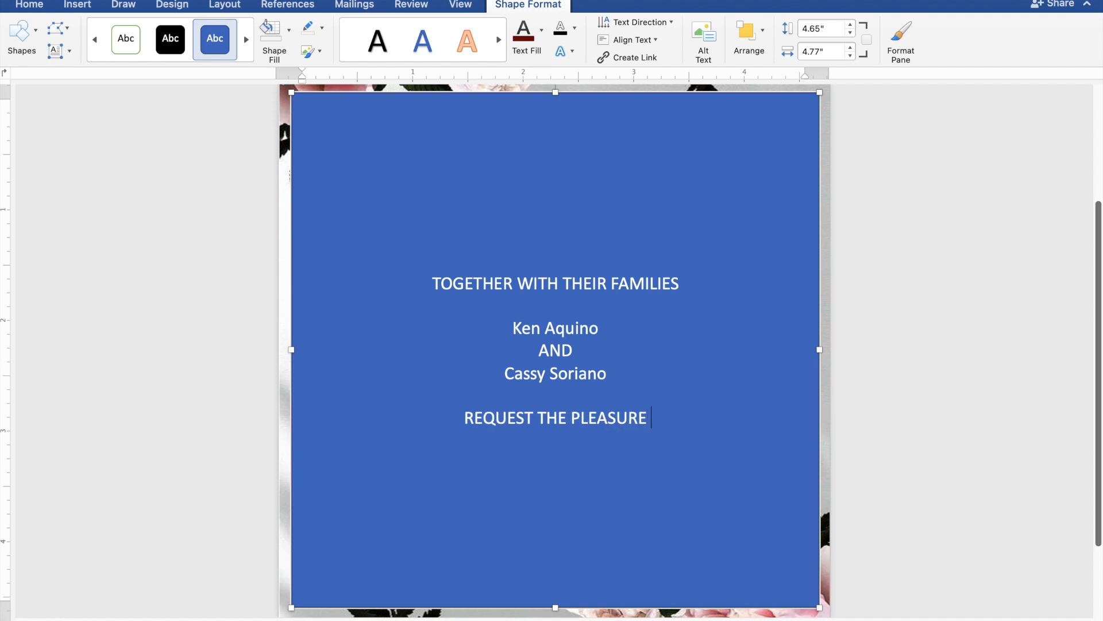
{"action": "type", "text": " OF"}
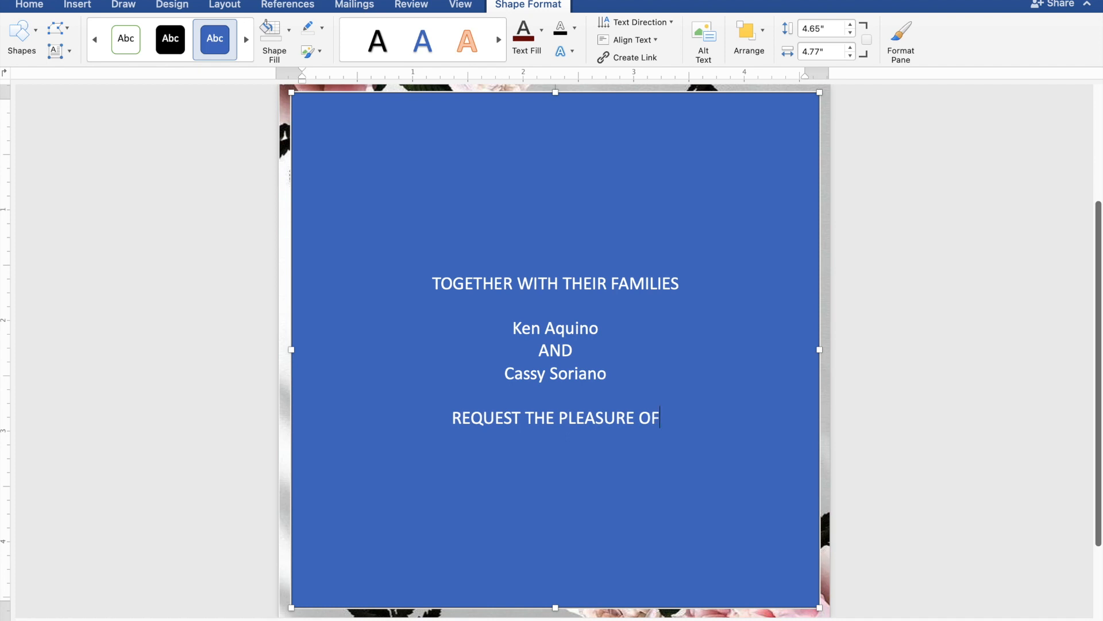
{"action": "type", "text": " Y"}
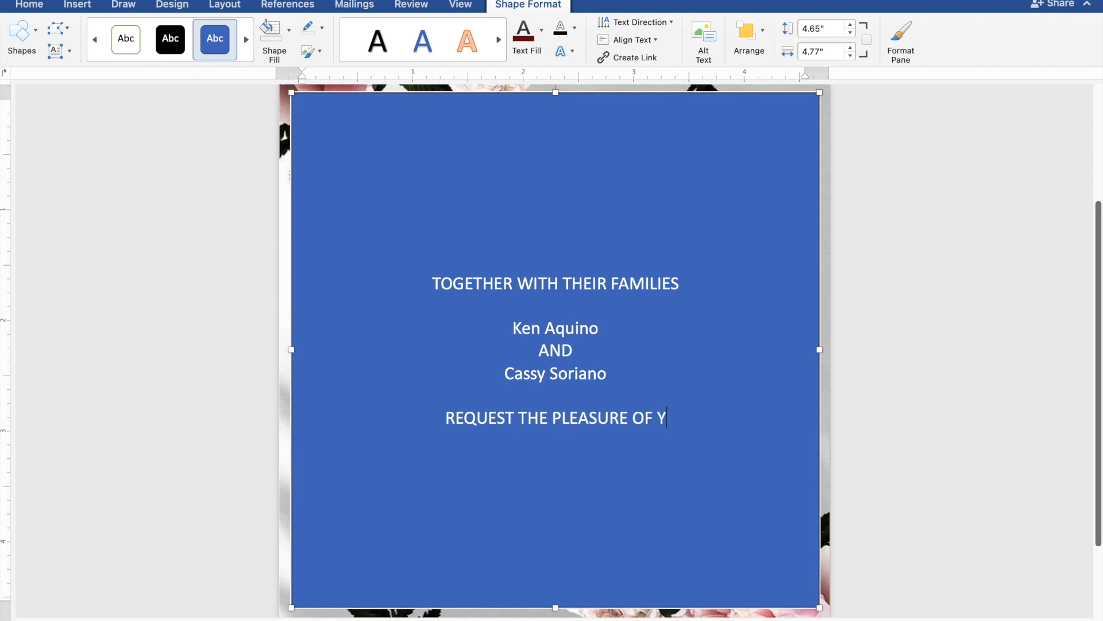
{"action": "type", "text": "OUR"}
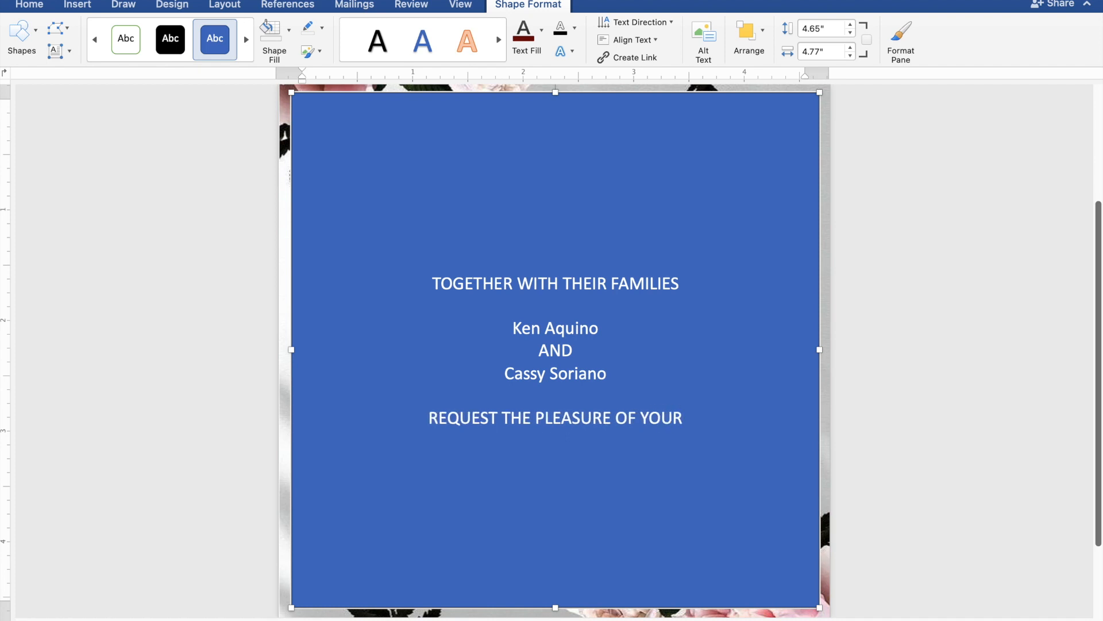
{"action": "type", "text": " P"}
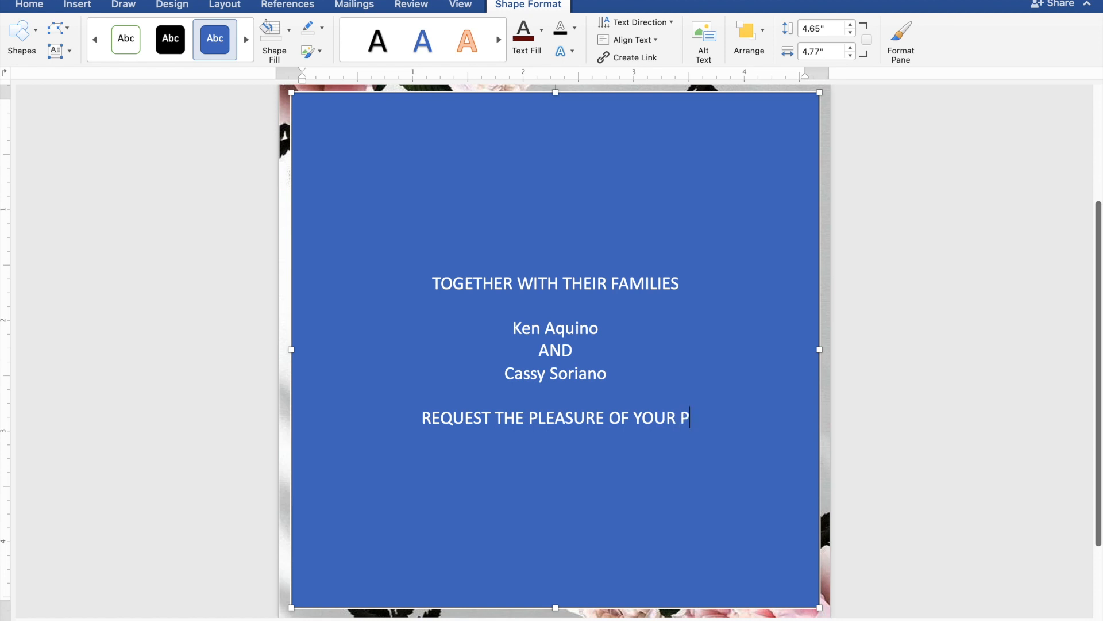
{"action": "type", "text": "RESEN"}
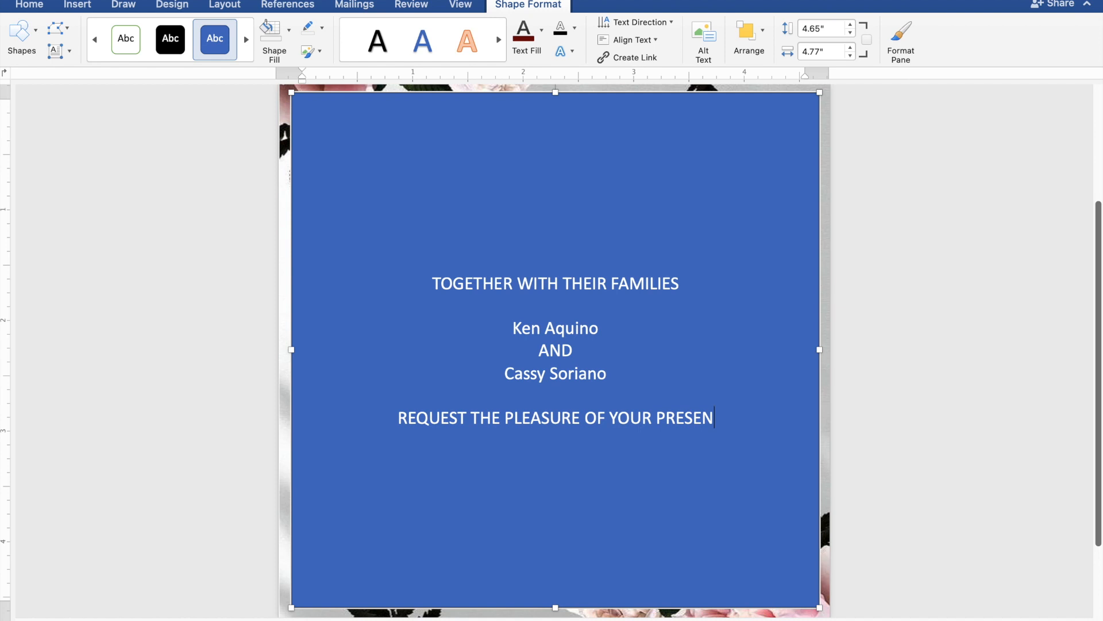
{"action": "type", "text": "CE"}
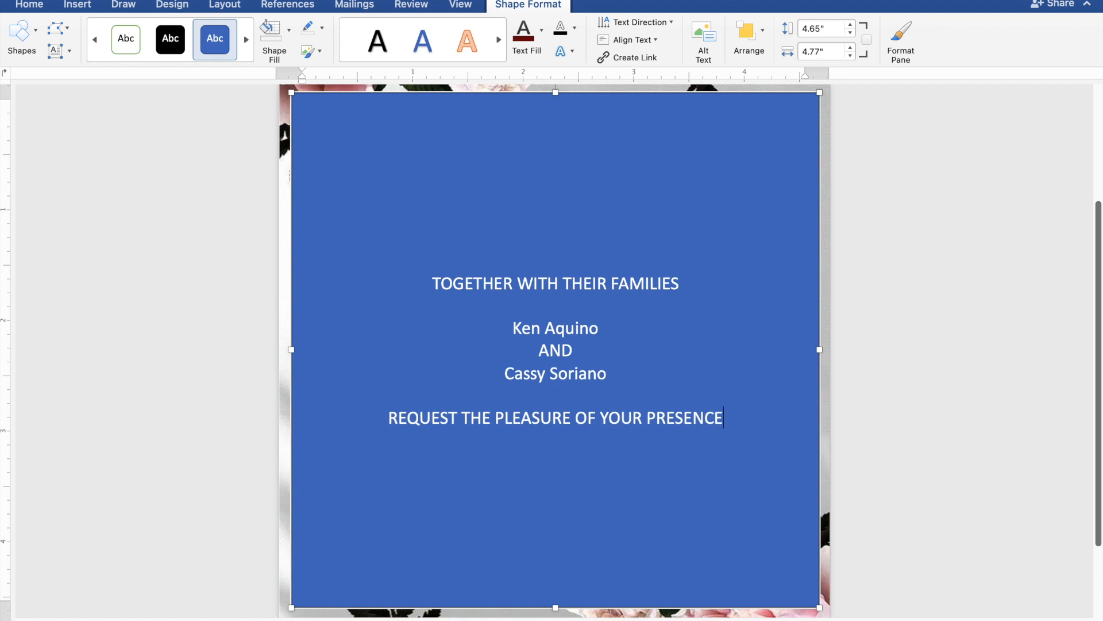
{"action": "key", "text": "Return"}
{"action": "type", "text": "AS"}
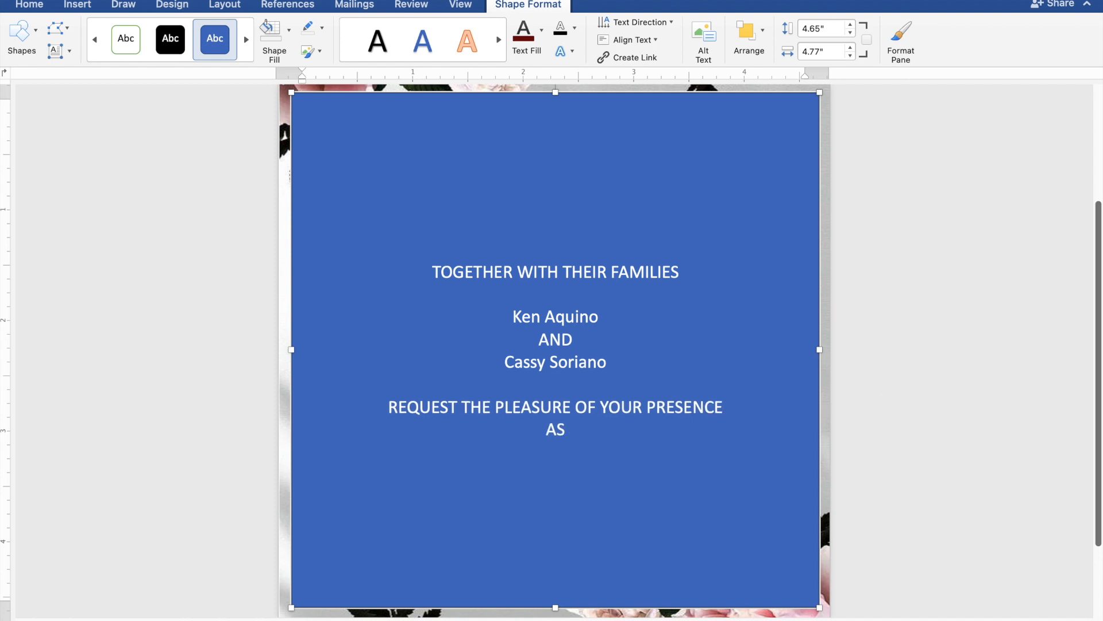
{"action": "type", "text": " THEY JOY"}
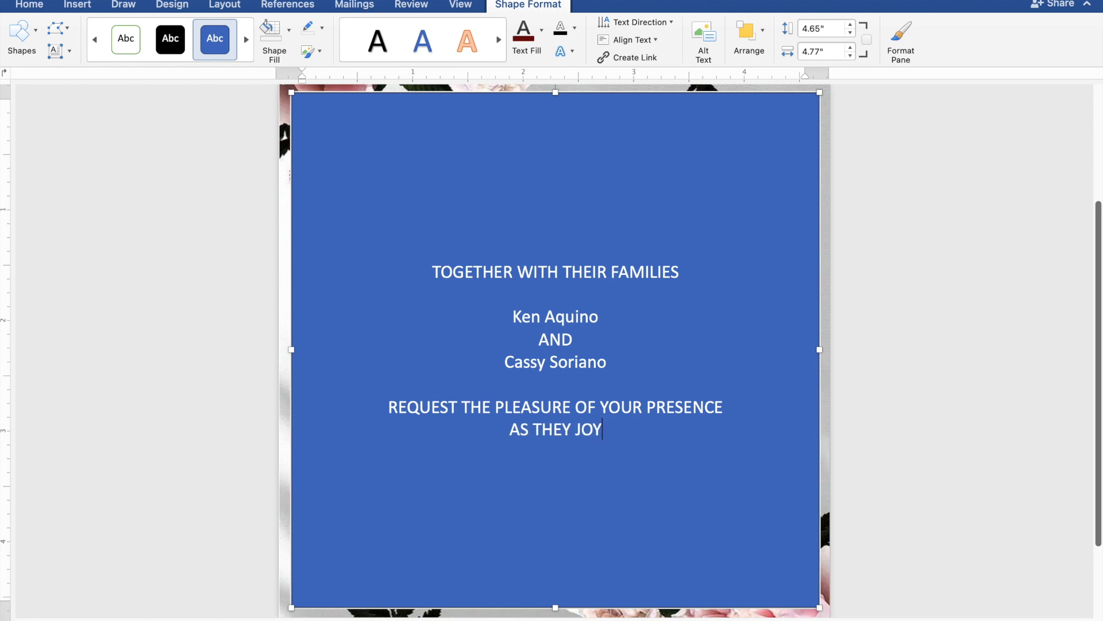
{"action": "type", "text": "FUL"}
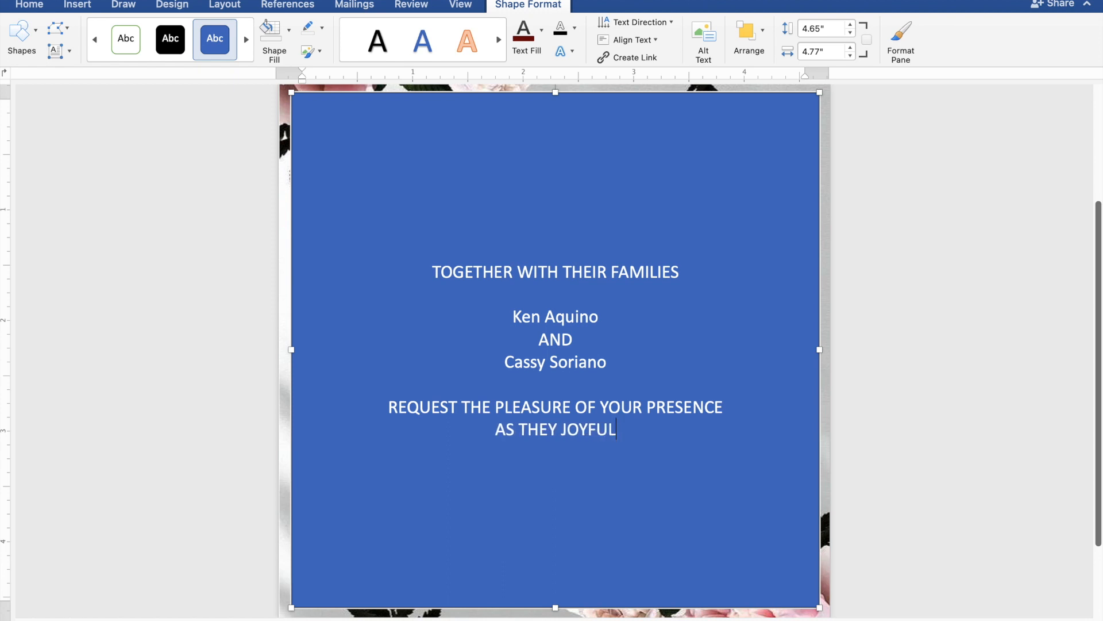
{"action": "type", "text": "LY "}
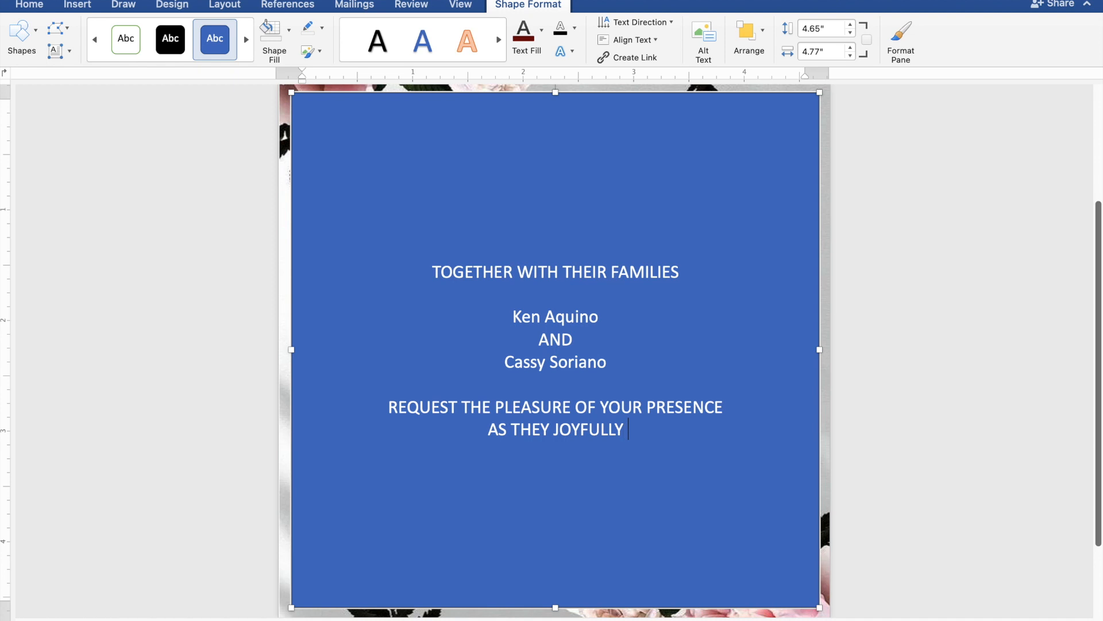
{"action": "type", "text": "UNI"}
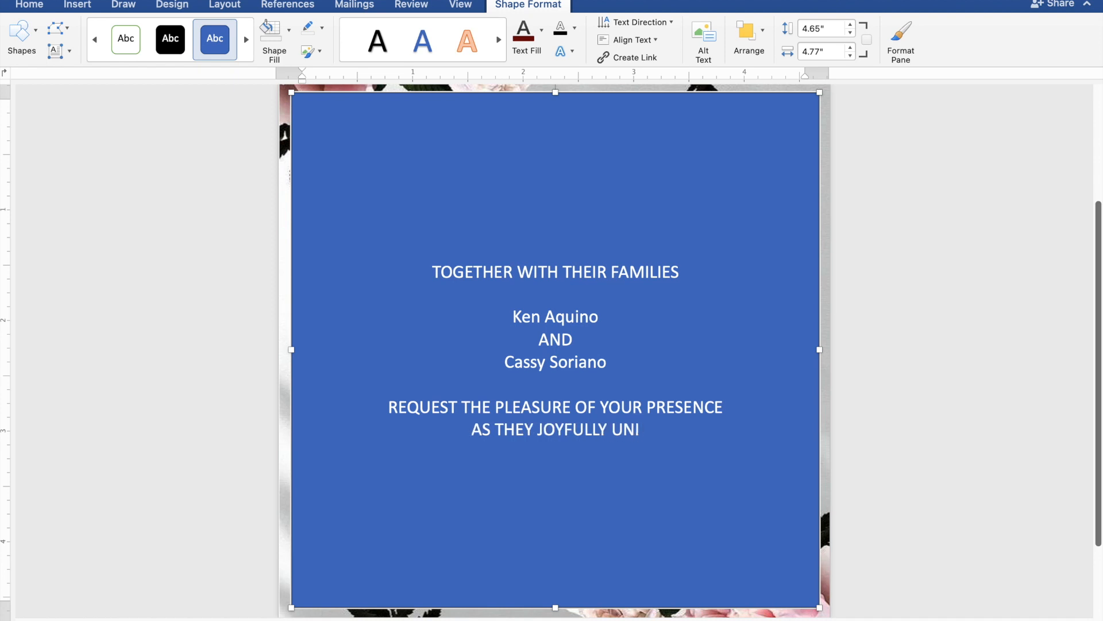
{"action": "type", "text": "TE"}
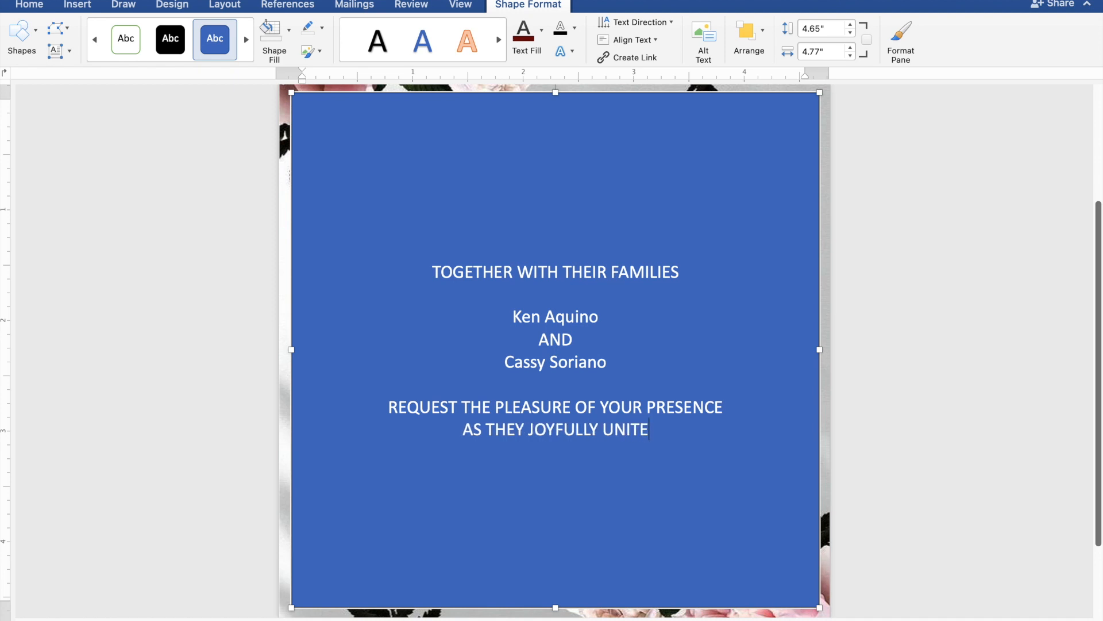
{"action": "type", "text": " IN M"}
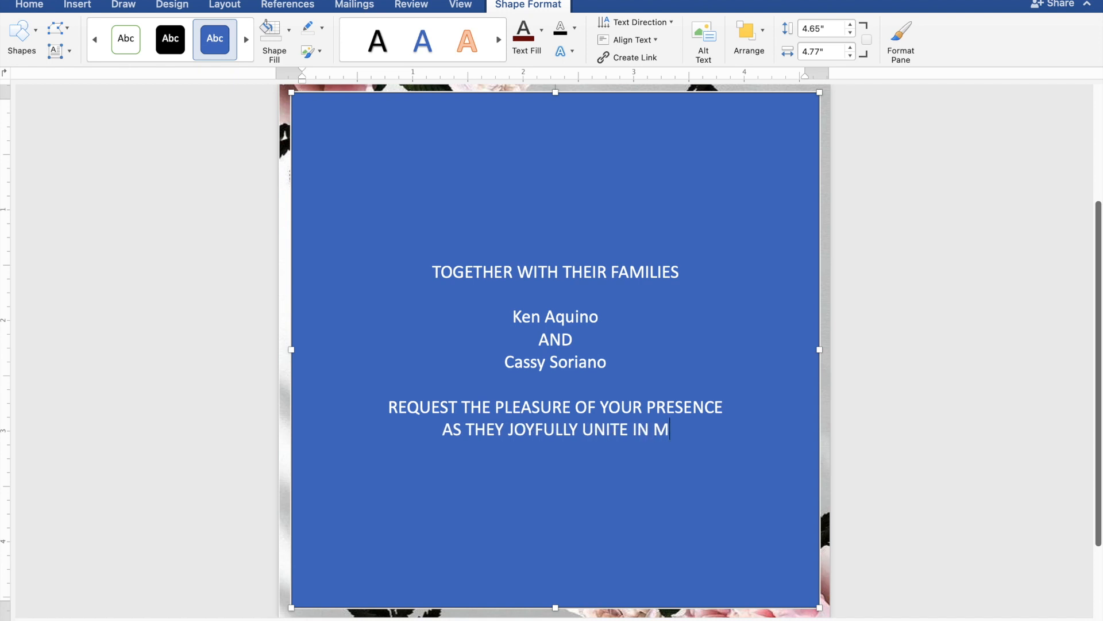
{"action": "type", "text": "ARR"}
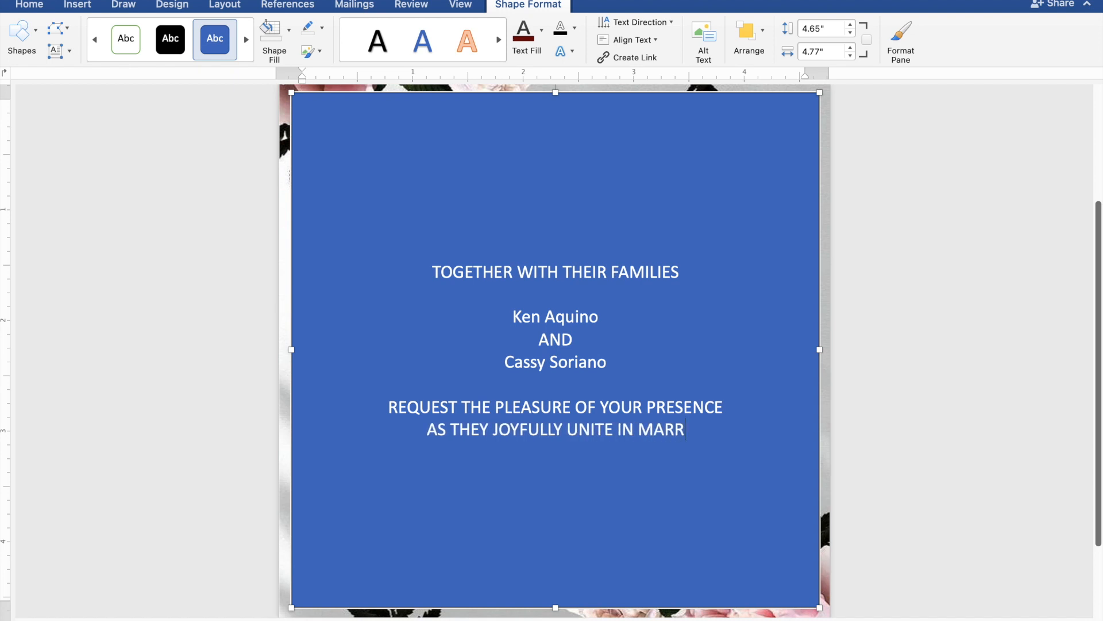
{"action": "type", "text": "IAGE"}
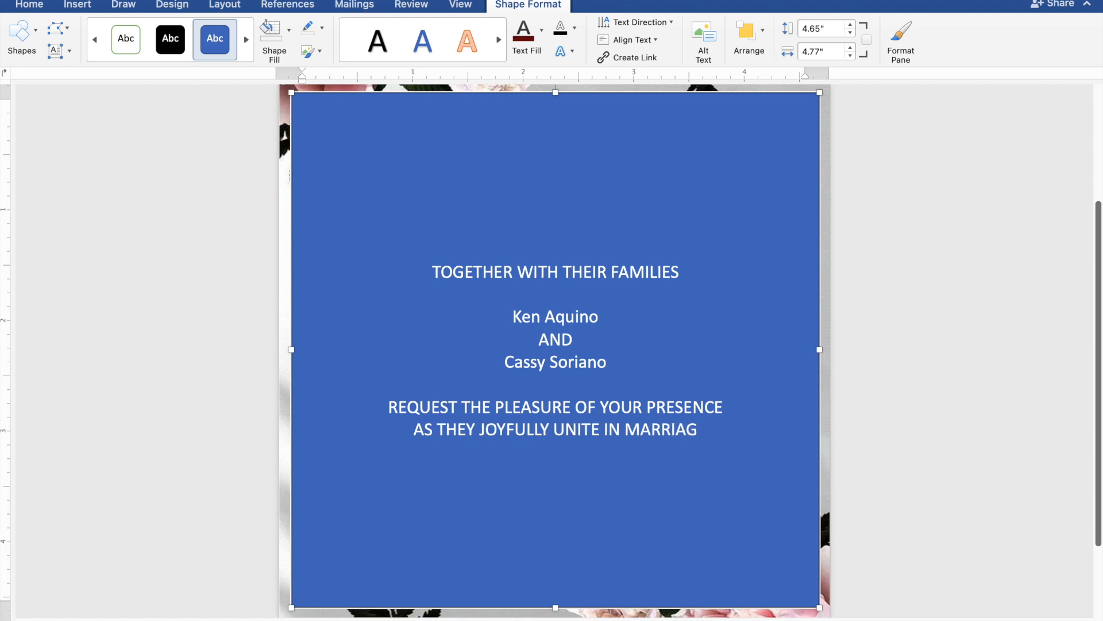
{"action": "key", "text": "Return"}
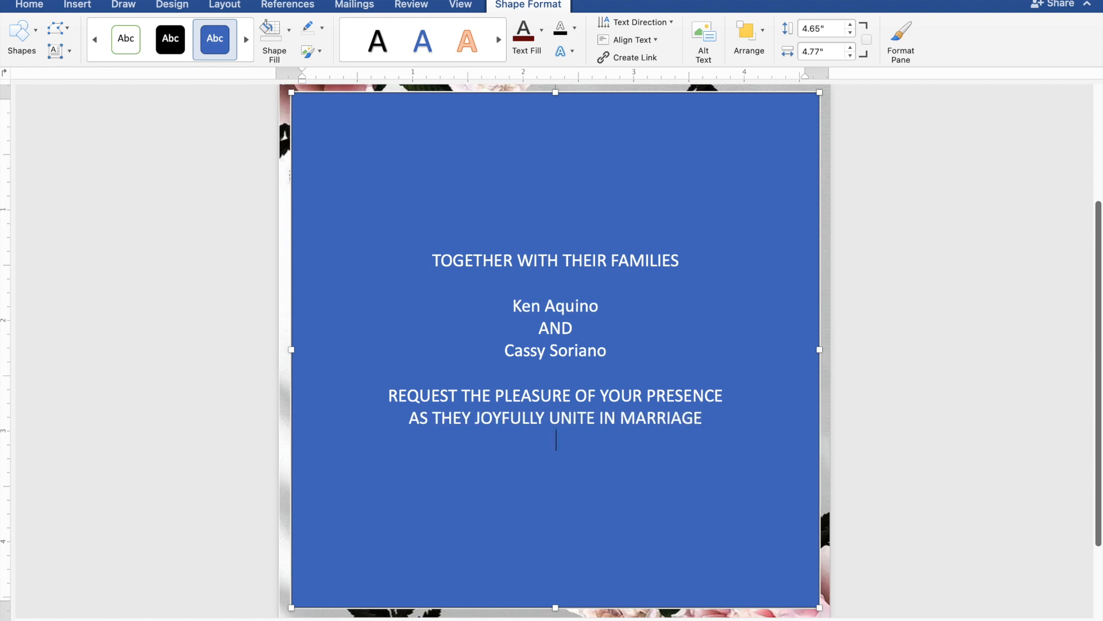
{"action": "key", "text": "Return"}
{"action": "type", "text": "SUND"}
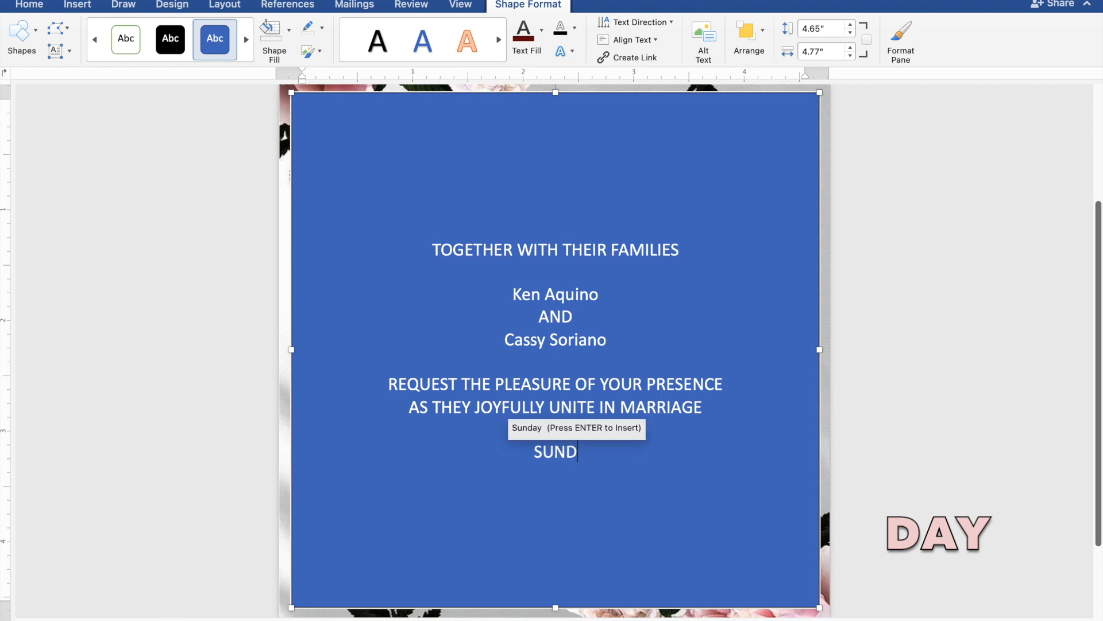
{"action": "type", "text": "AY"}
Follow SUNDAY with MARCH 31, 2024 and 10:00 IN THE MORNING on separate lines.
{"action": "key", "text": "Return"}
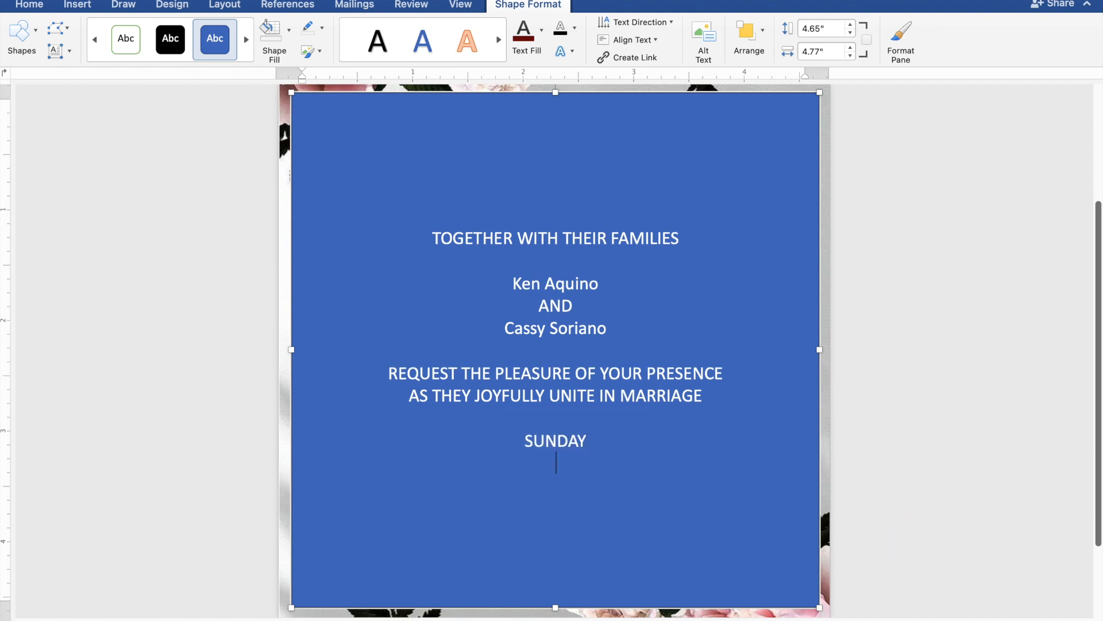
{"action": "type", "text": "MA"}
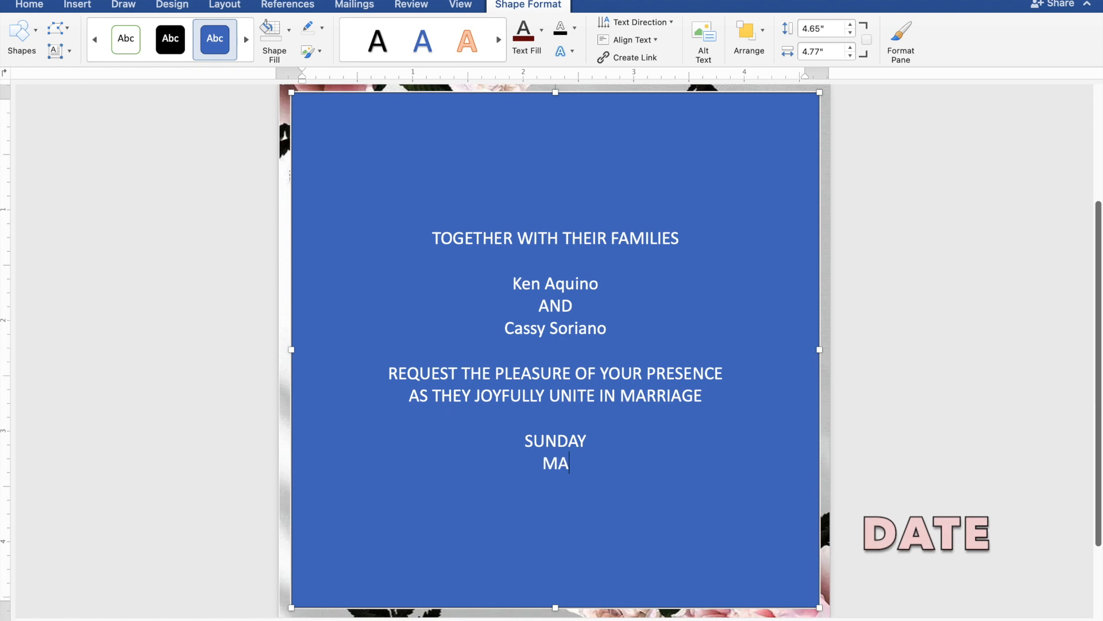
{"action": "type", "text": "RCH 31"}
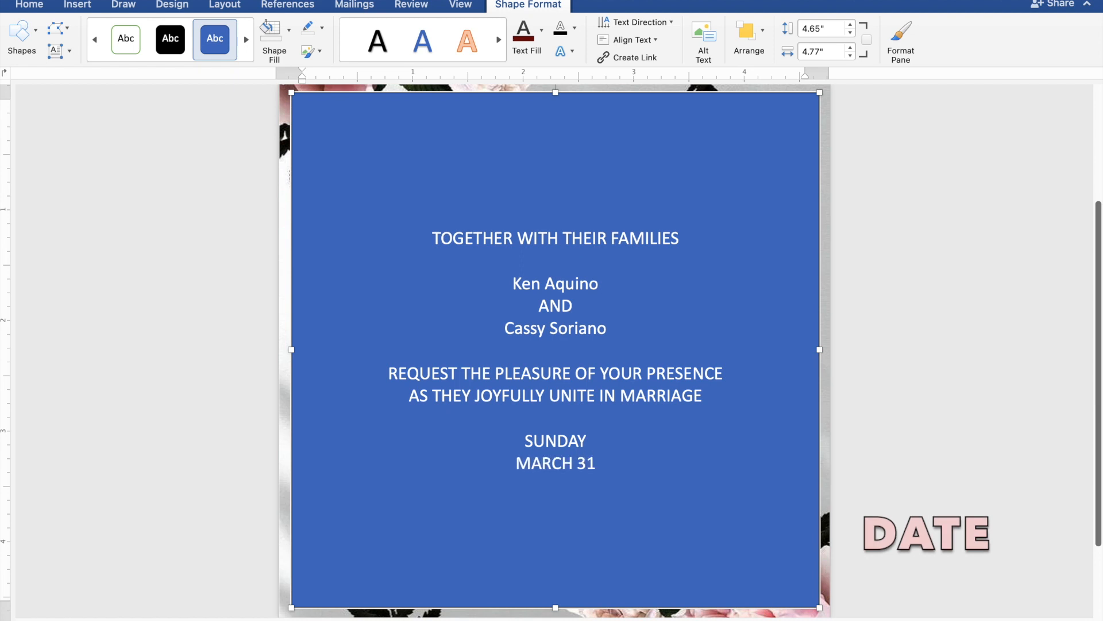
{"action": "type", "text": ", 2024"}
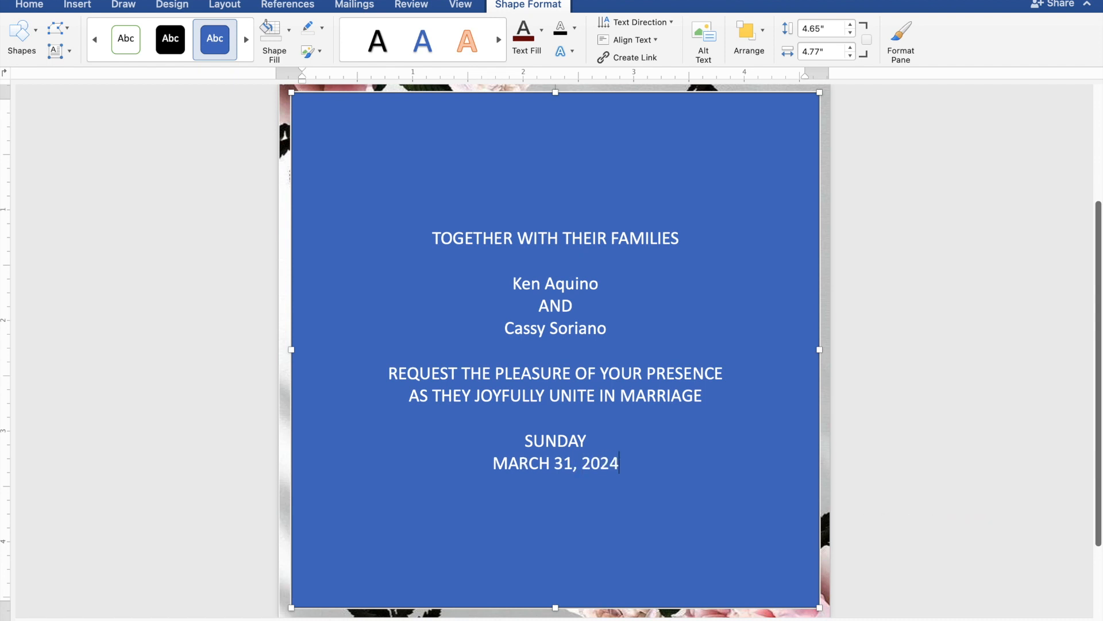
{"action": "key", "text": "Return"}
{"action": "type", "text": "10:00"}
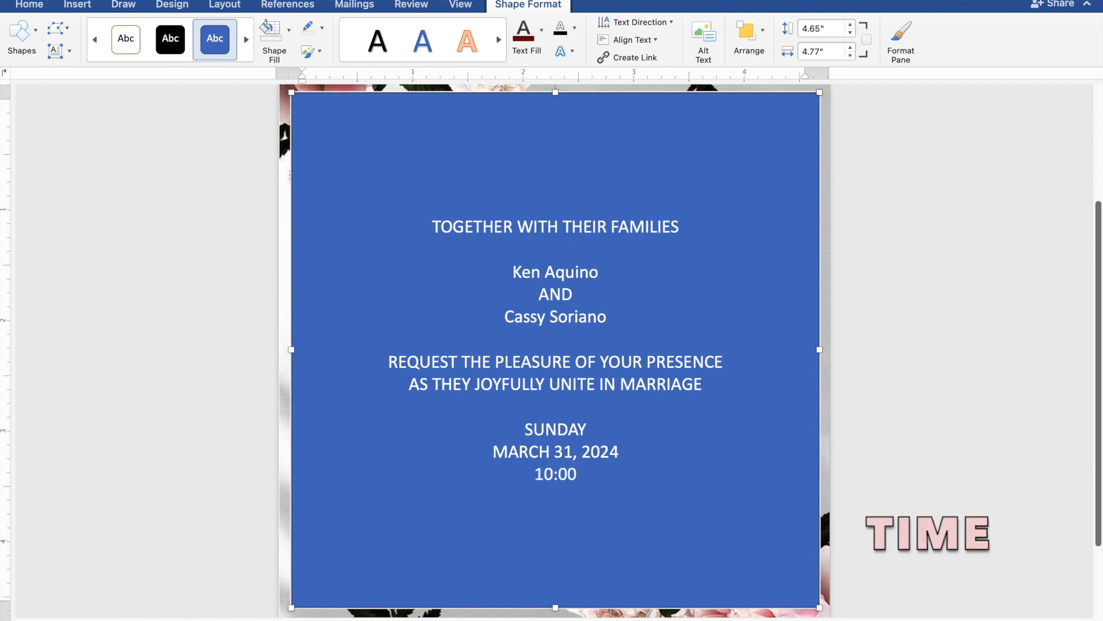
{"action": "type", "text": " IN"}
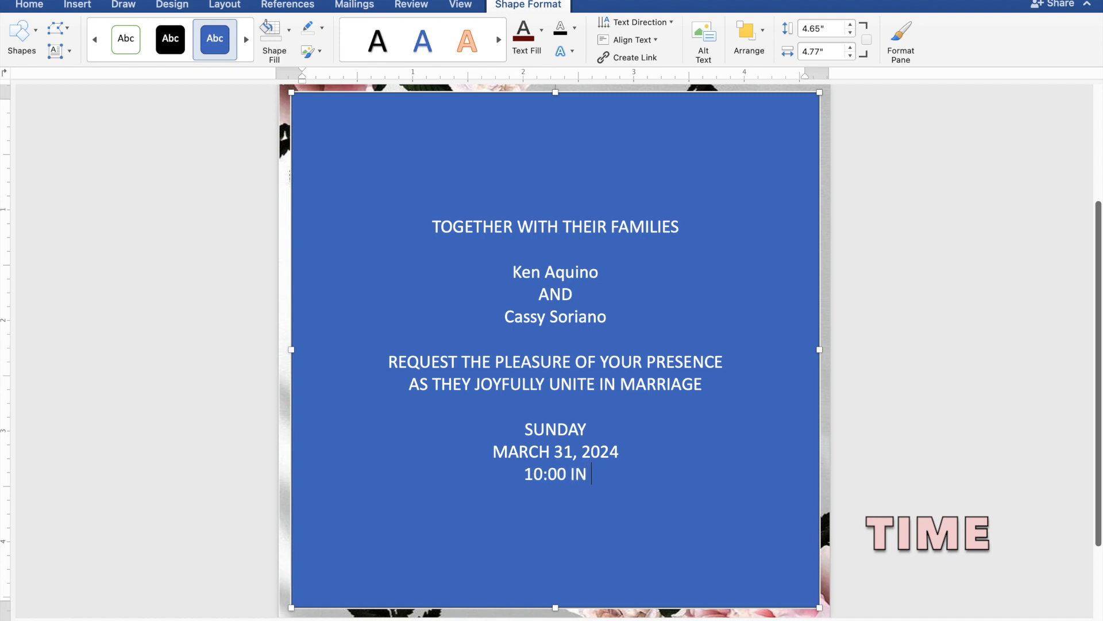
{"action": "type", "text": " THE"}
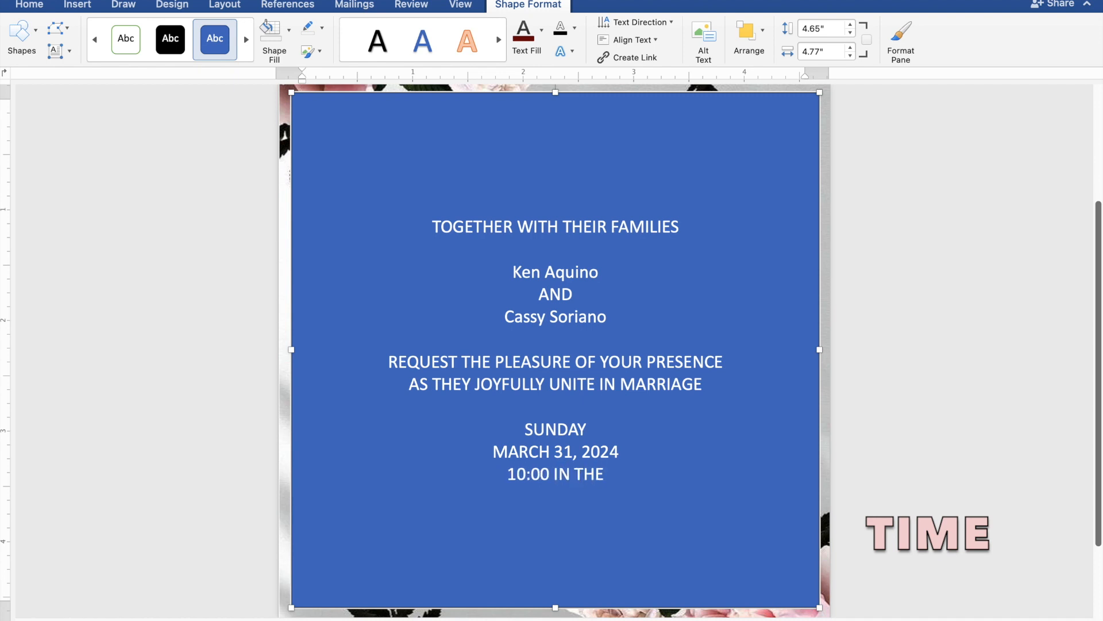
{"action": "type", "text": " M"}
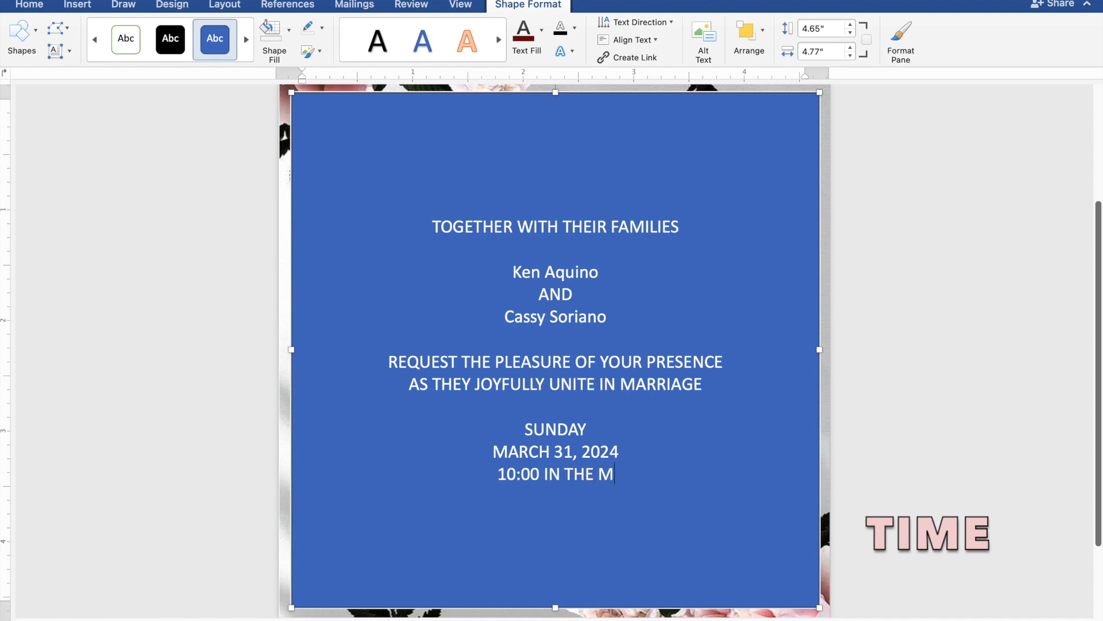
{"action": "type", "text": "OR"}
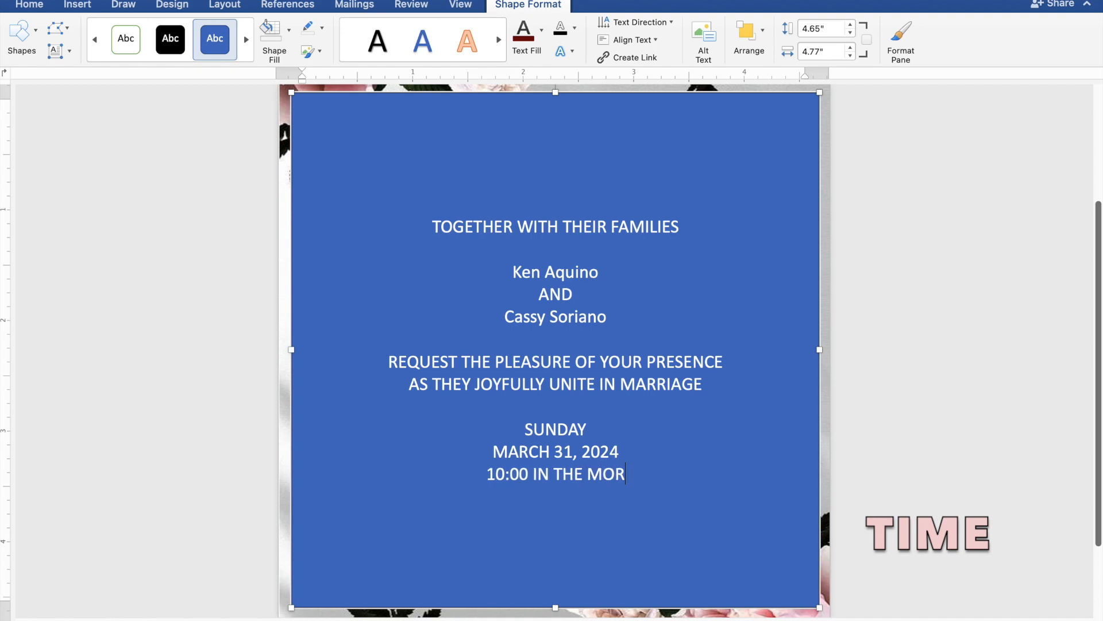
{"action": "type", "text": "NI"}
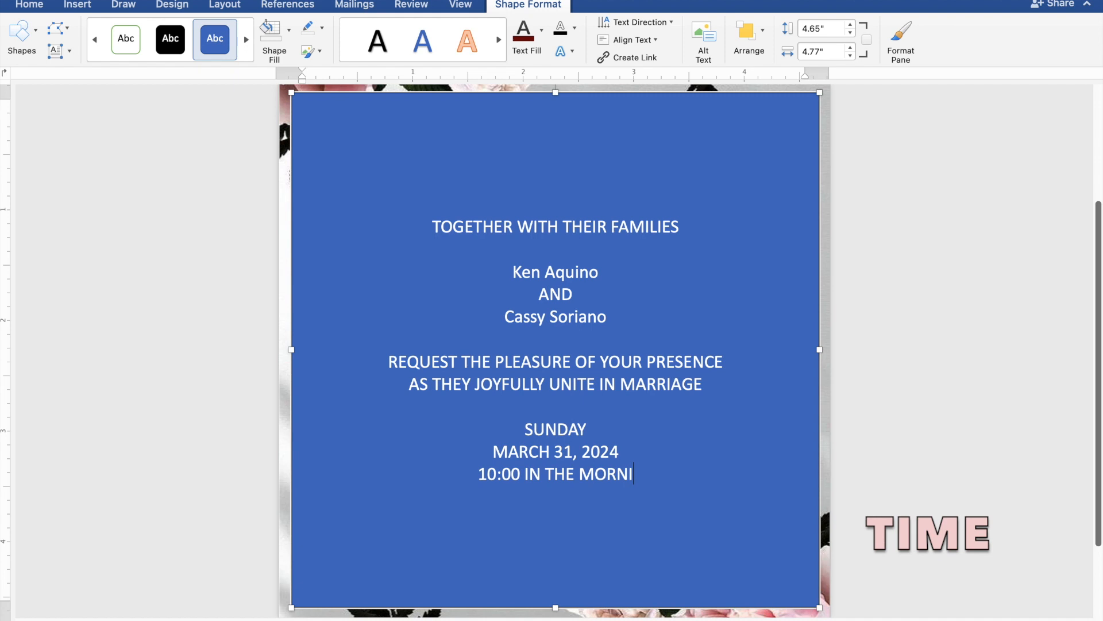
{"action": "type", "text": "NG"}
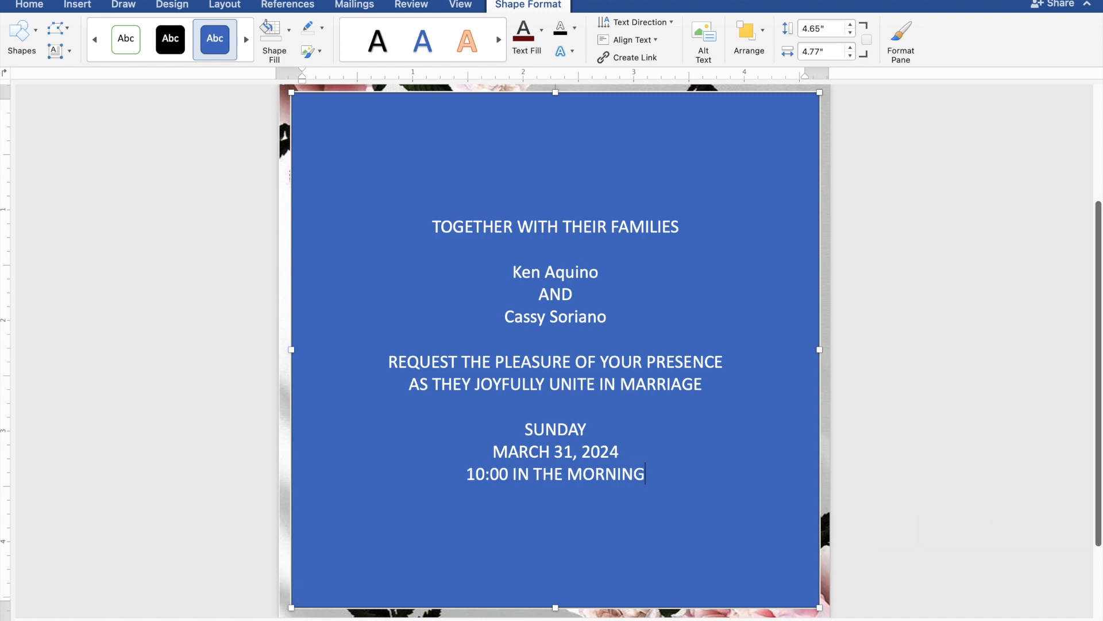
{"action": "key", "text": "Return"}
Type ST. THOMAS AQUINAS PARISH CHURCH and MANGALDAN, PANGASINAN on separate lines, ending with a blank line.
{"action": "type", "text": "S"}
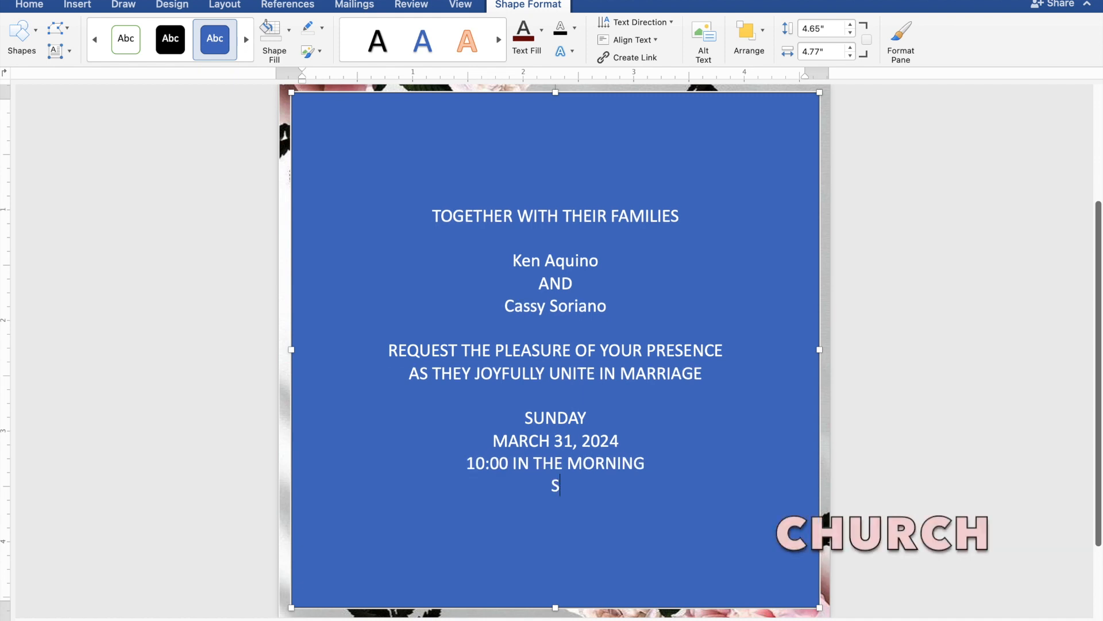
{"action": "type", "text": "T. THOMA"}
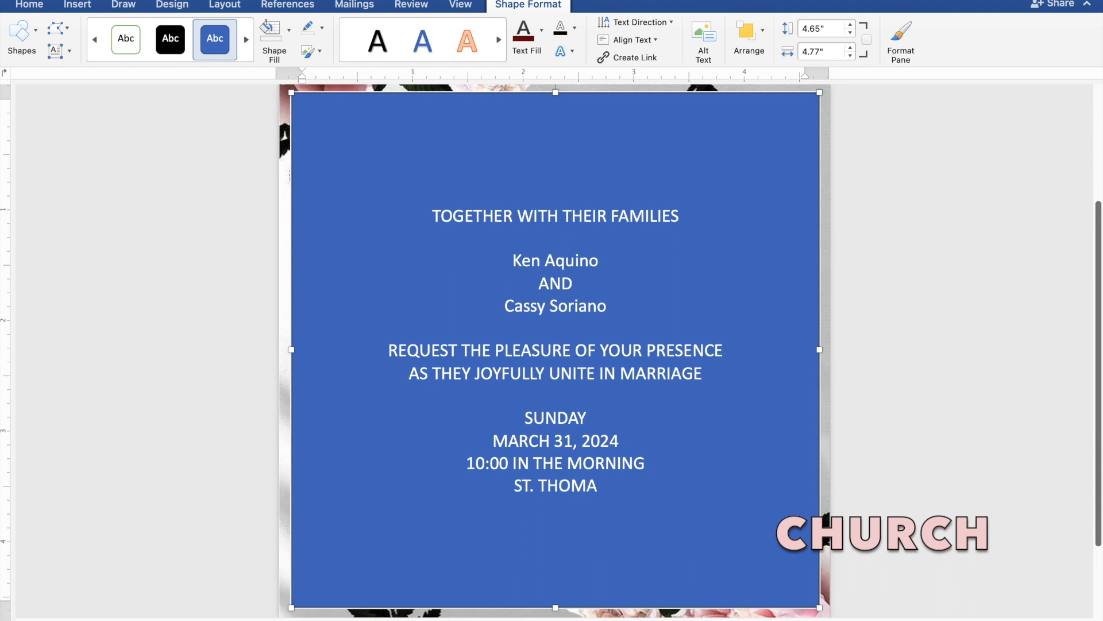
{"action": "type", "text": "S AQU"}
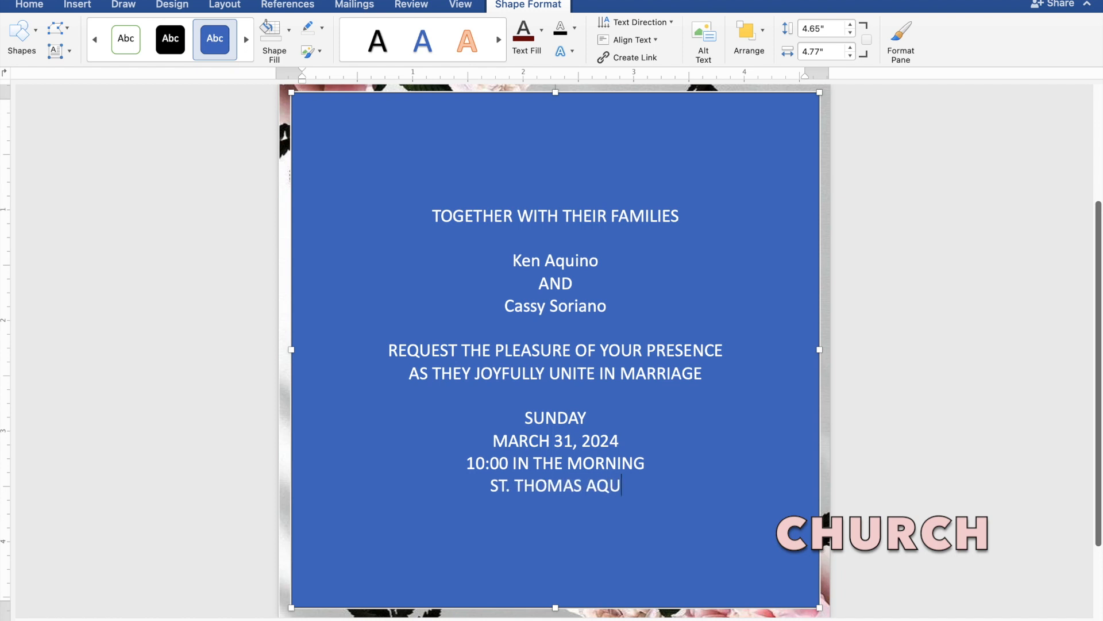
{"action": "type", "text": "IN"}
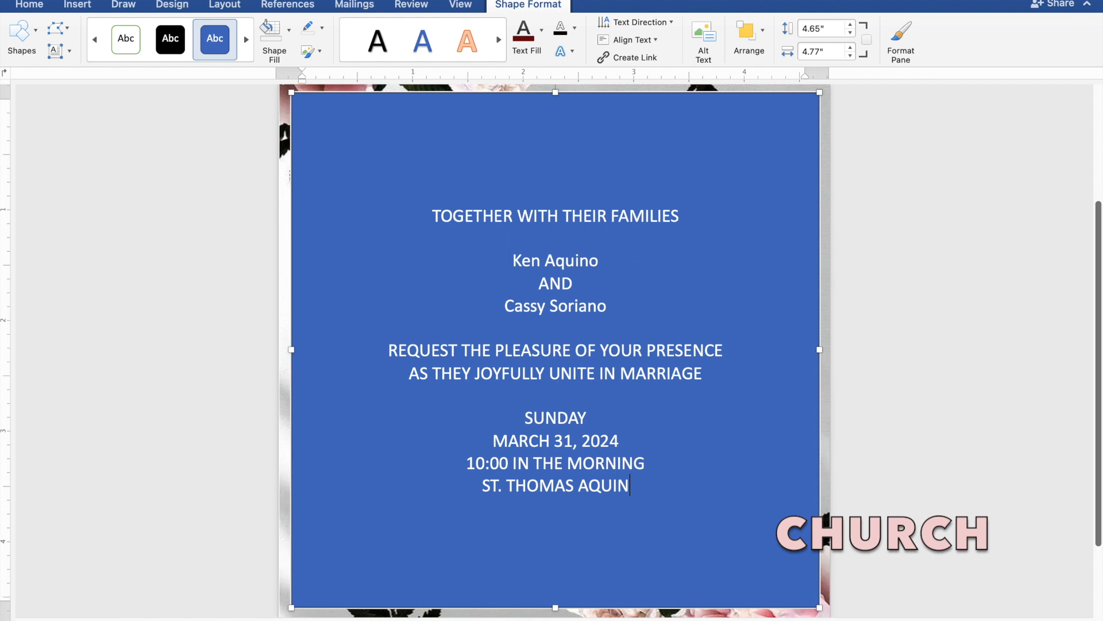
{"action": "type", "text": "AS"}
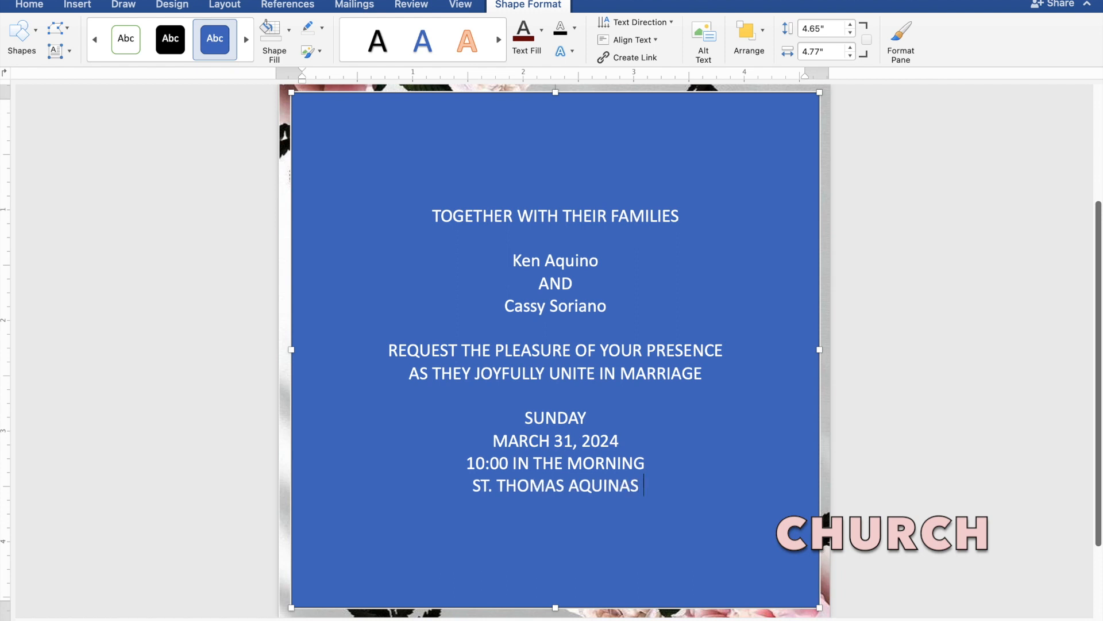
{"action": "type", "text": " PAR"}
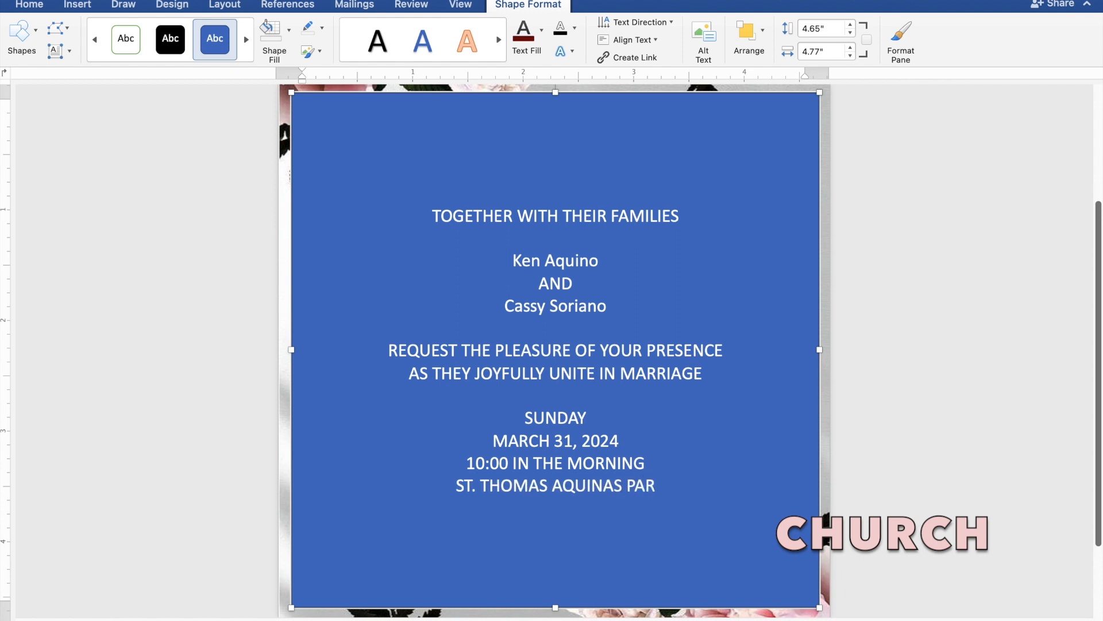
{"action": "type", "text": "ISH"}
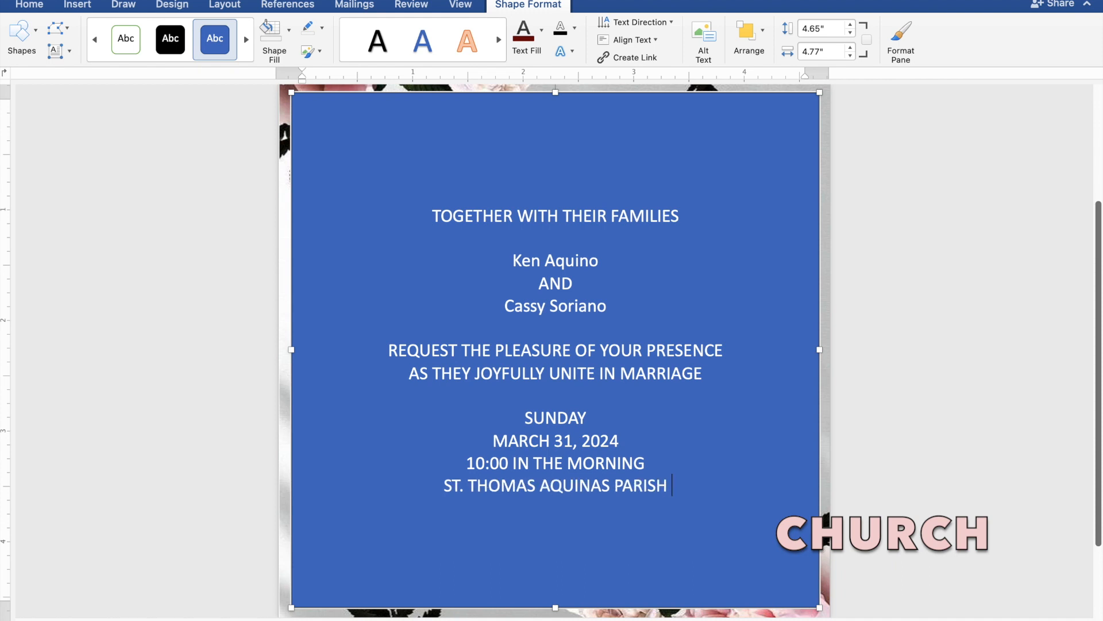
{"action": "type", "text": " CHU"}
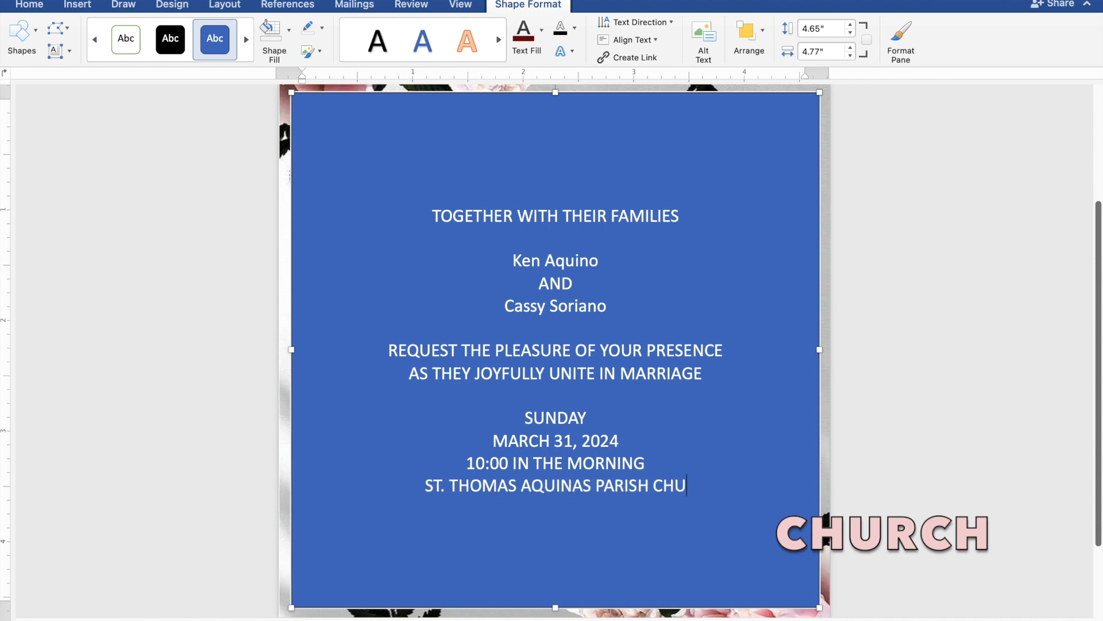
{"action": "type", "text": "RCH"}
{"action": "key", "text": "Return"}
{"action": "type", "text": "MAN"}
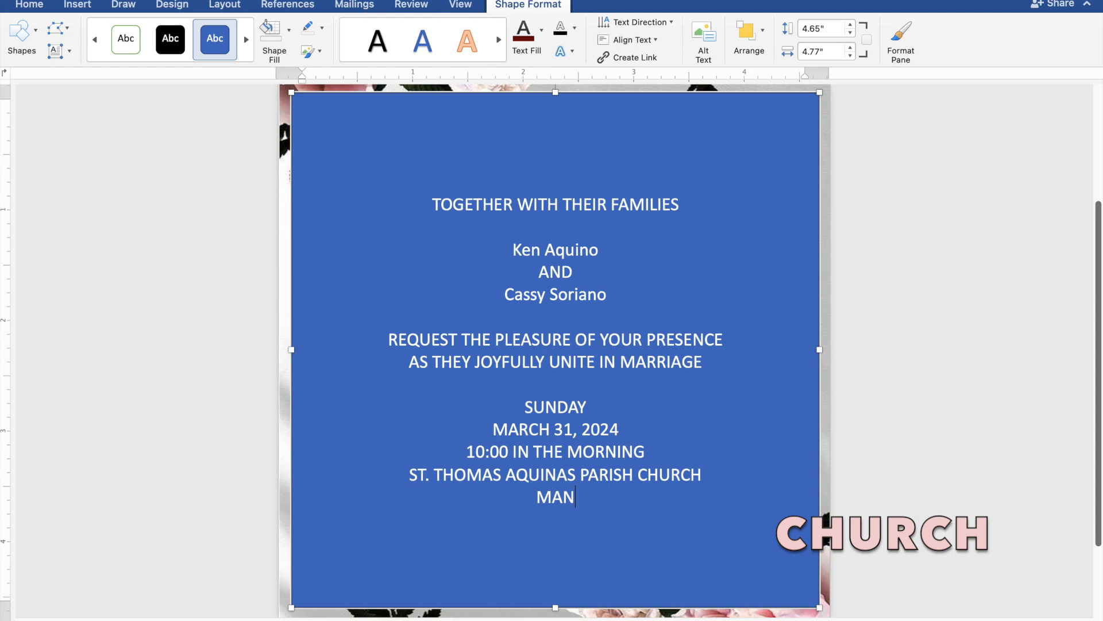
{"action": "type", "text": "GA"}
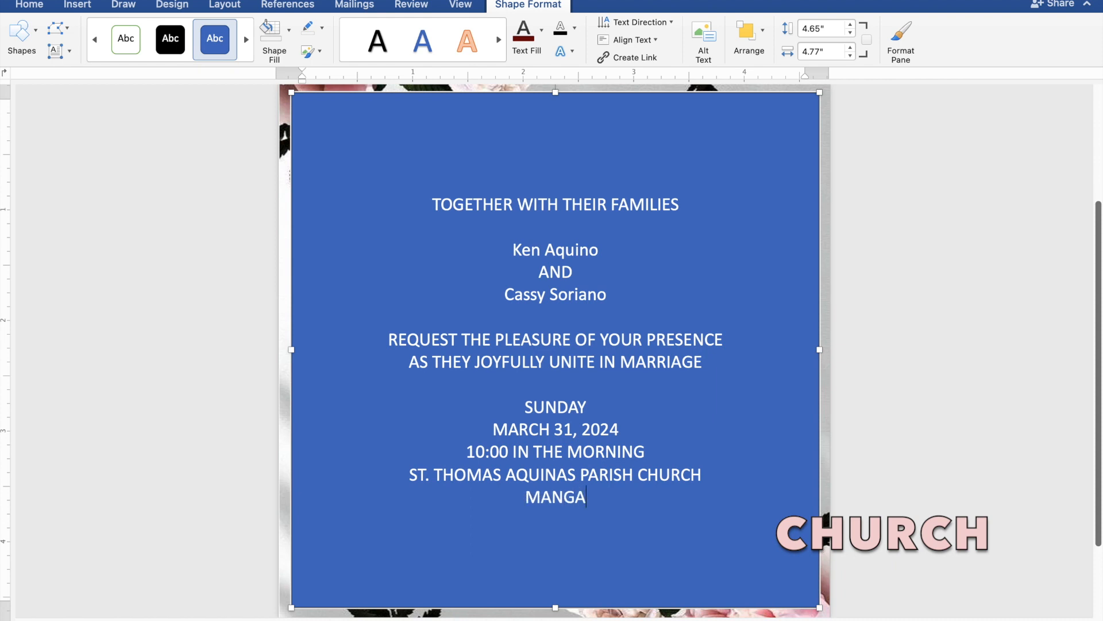
{"action": "type", "text": "LDA"}
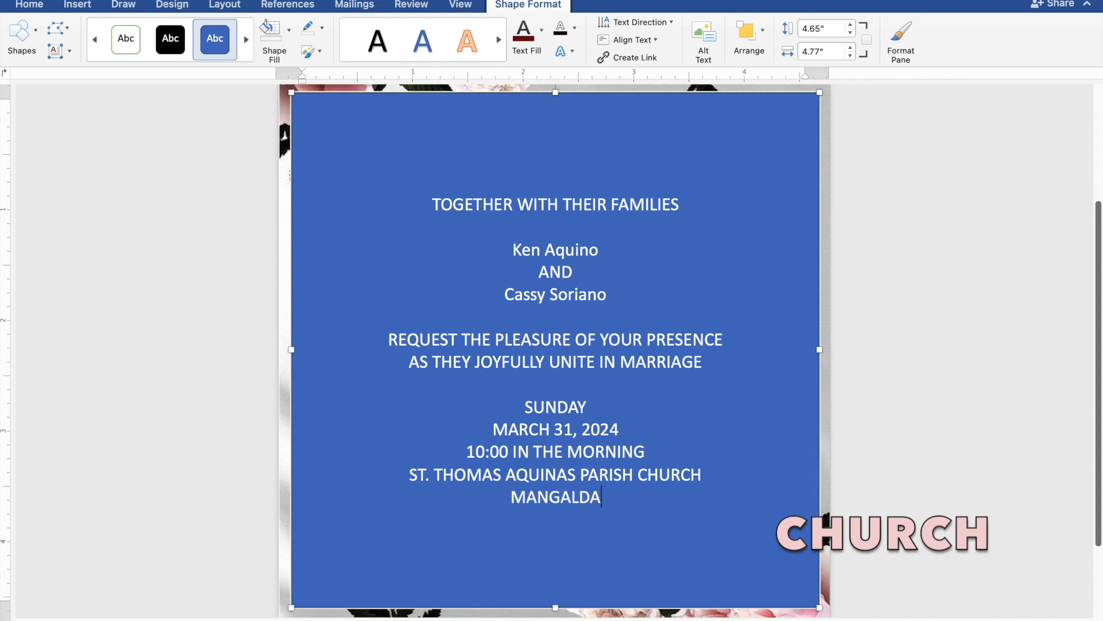
{"action": "type", "text": "N,"}
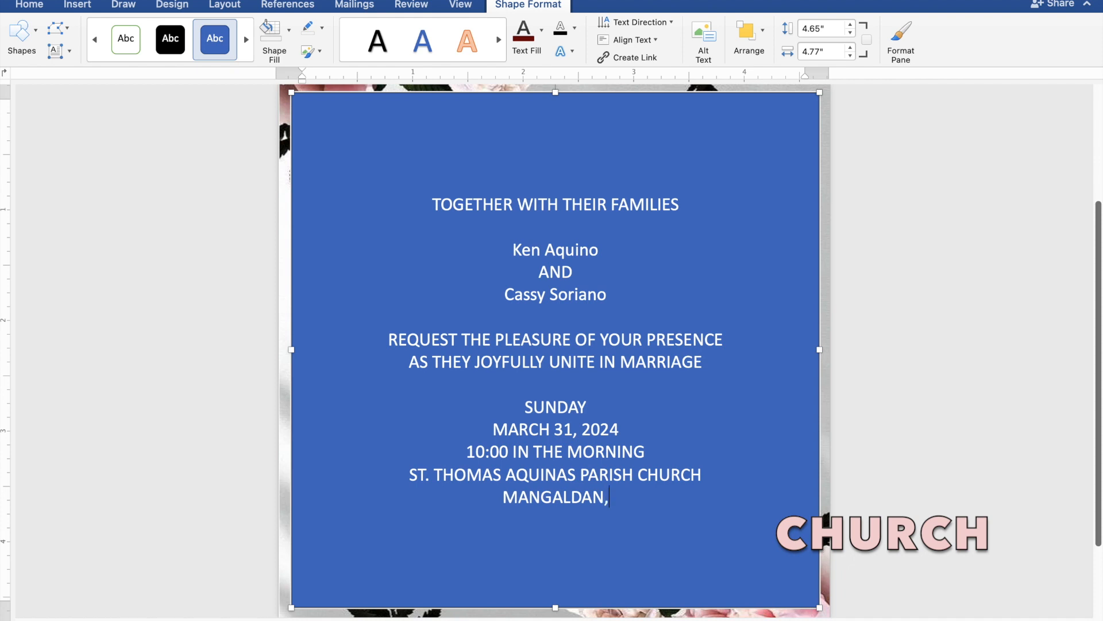
{"action": "type", "text": " PA"}
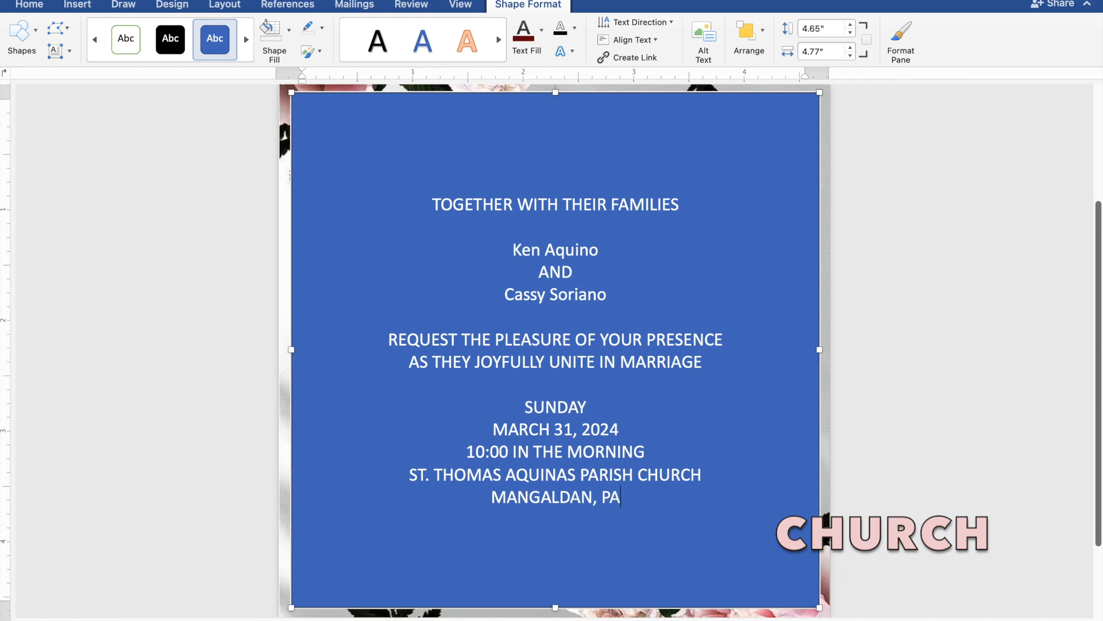
{"action": "type", "text": "NGASINAN"}
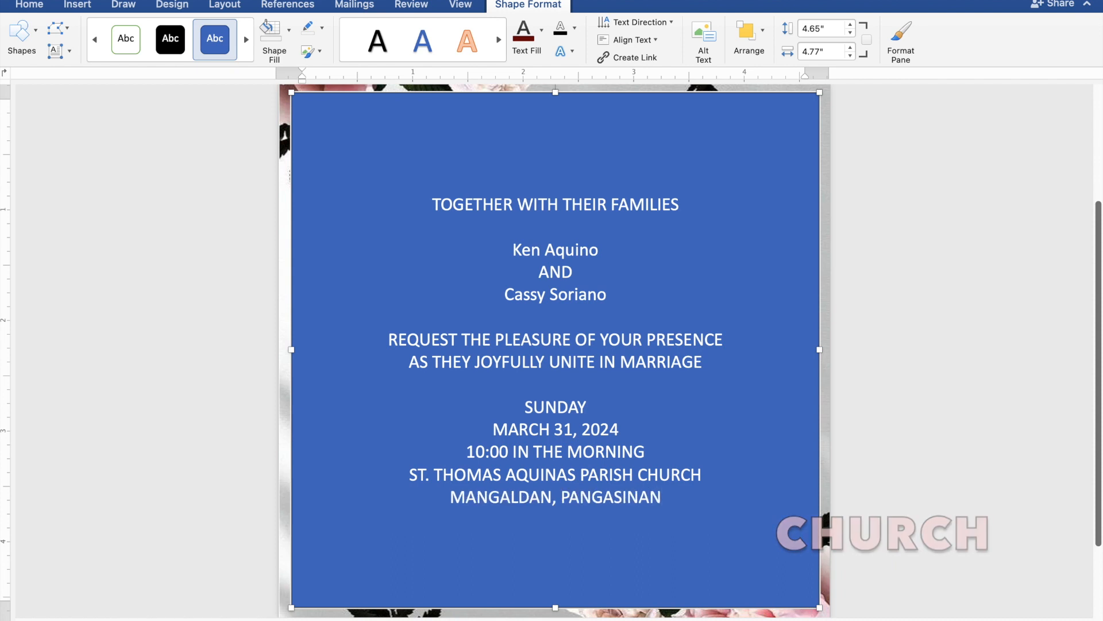
{"action": "key", "text": "Return"}
{"action": "key", "text": "Return"}
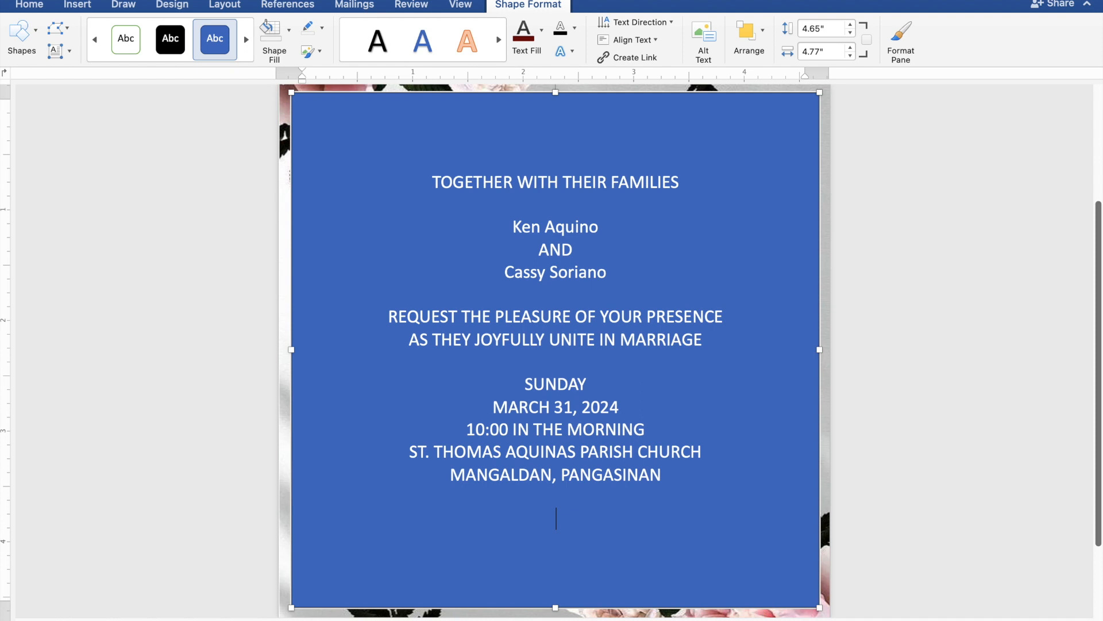
Type 'Reception to follow' on the new bottom line of the box.
{"action": "type", "text": "Reception"}
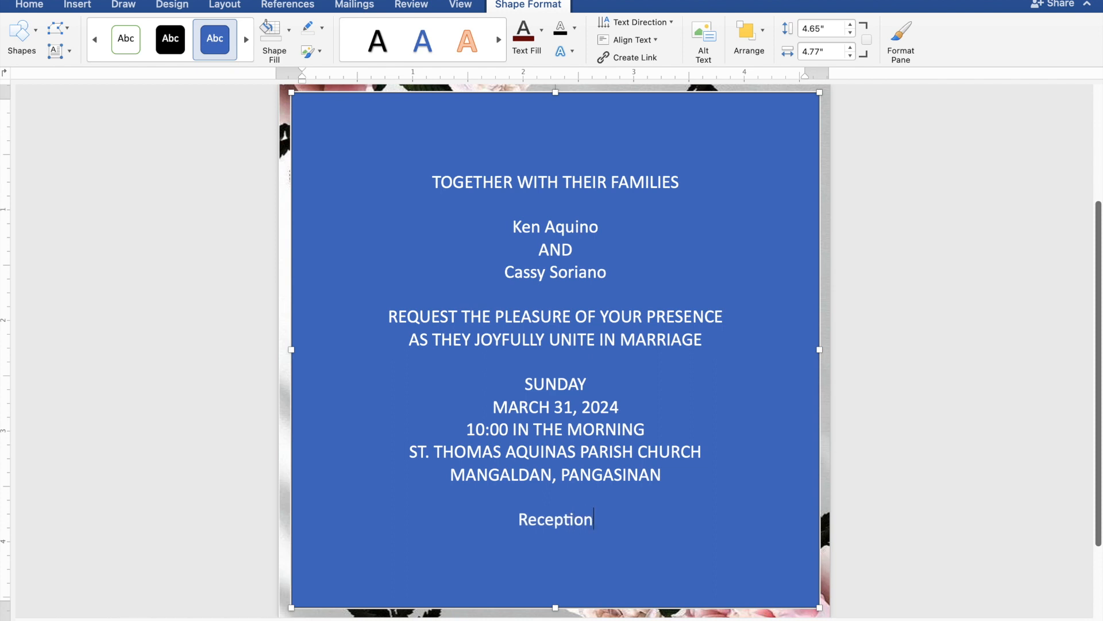
{"action": "type", "text": " to"}
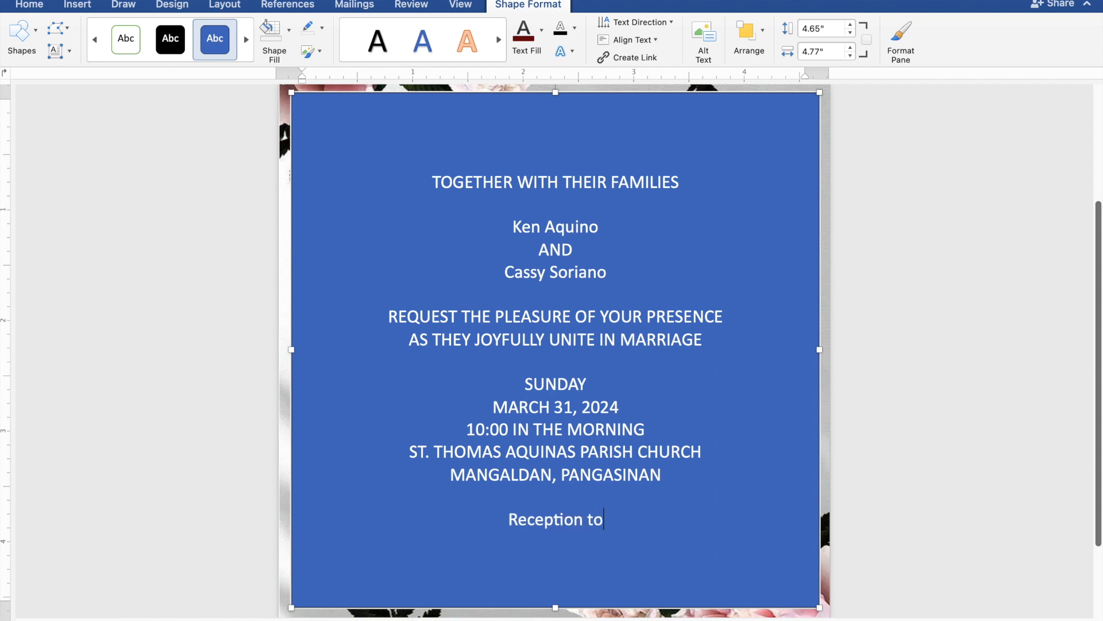
{"action": "type", "text": " f"}
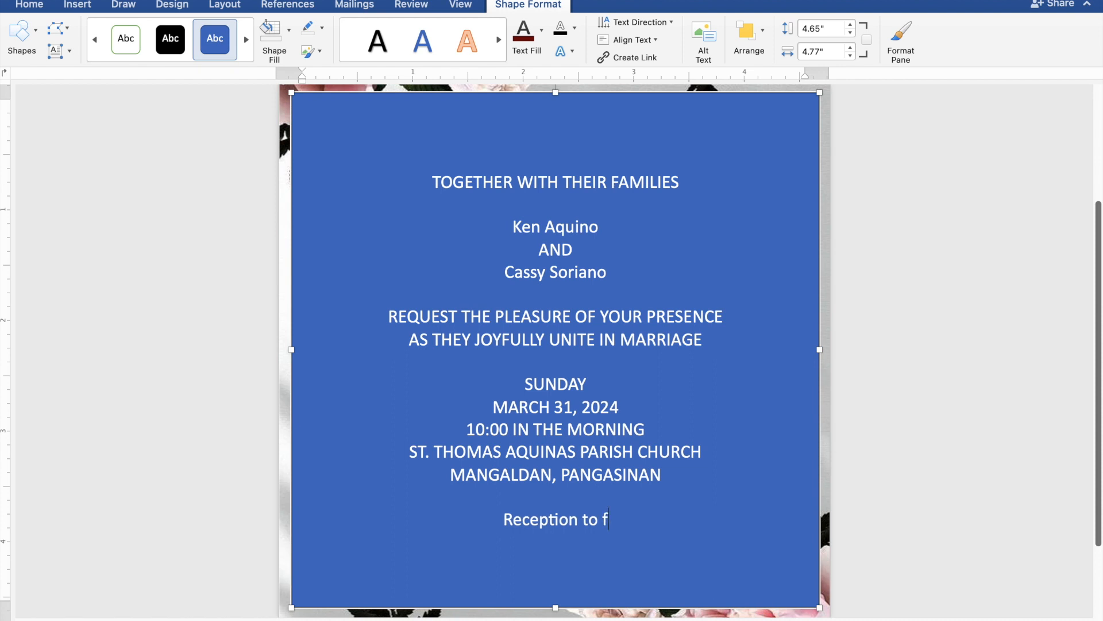
{"action": "type", "text": "ollow"}
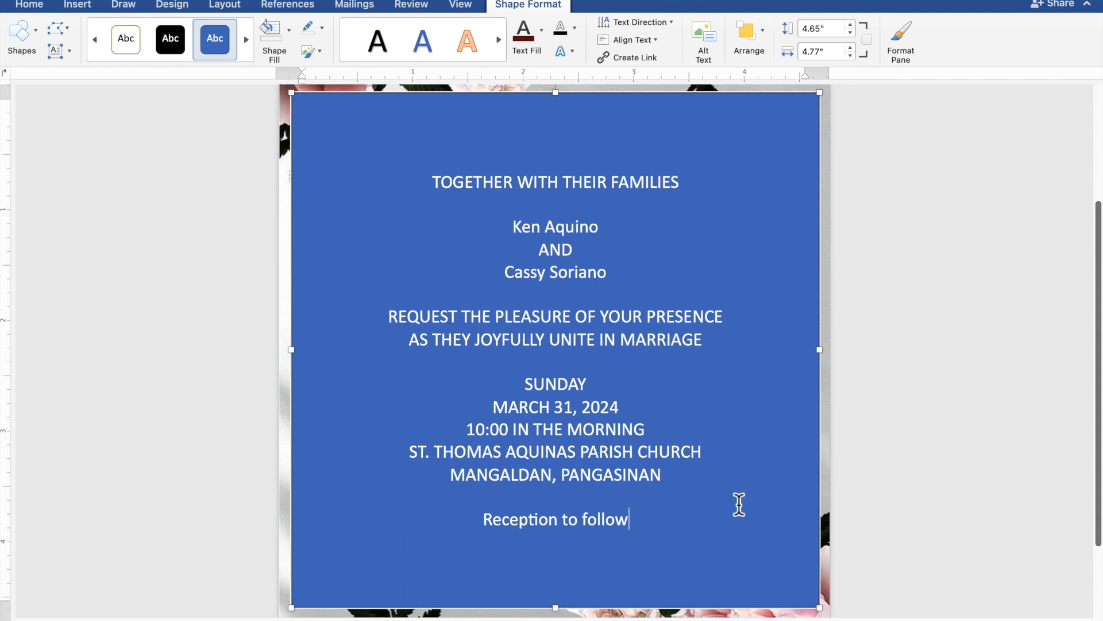
Remove the box's blue fill and outline, and colour all the invitation text dark red.
{"action": "left_click_drag", "start_coordinate": [629, 512], "coordinate": [432, 193]}
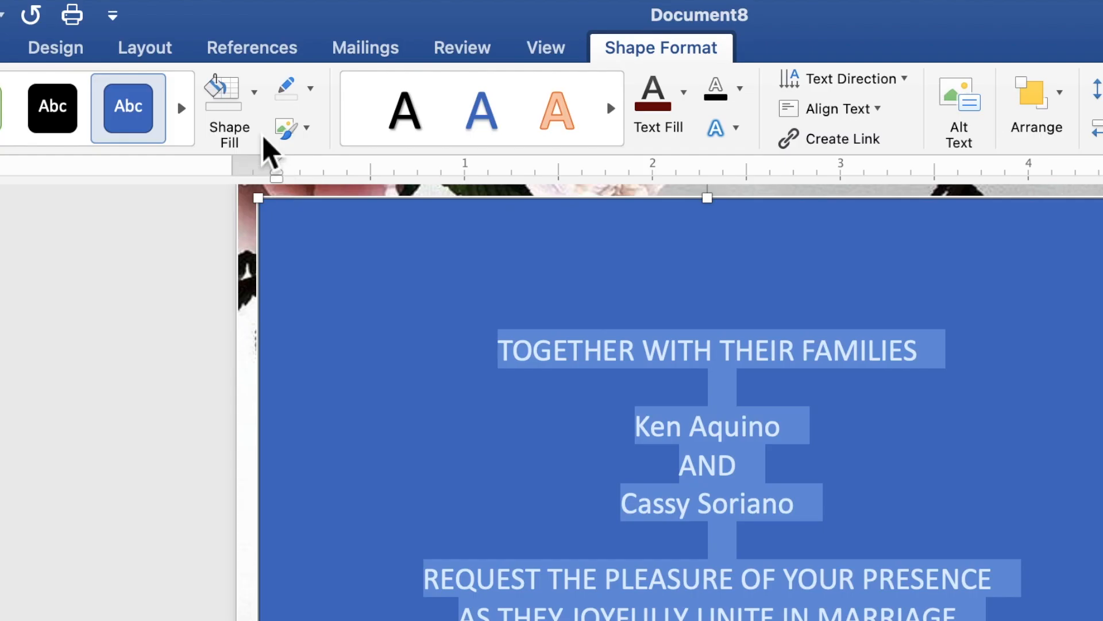
{"action": "left_click", "coordinate": [254, 106]}
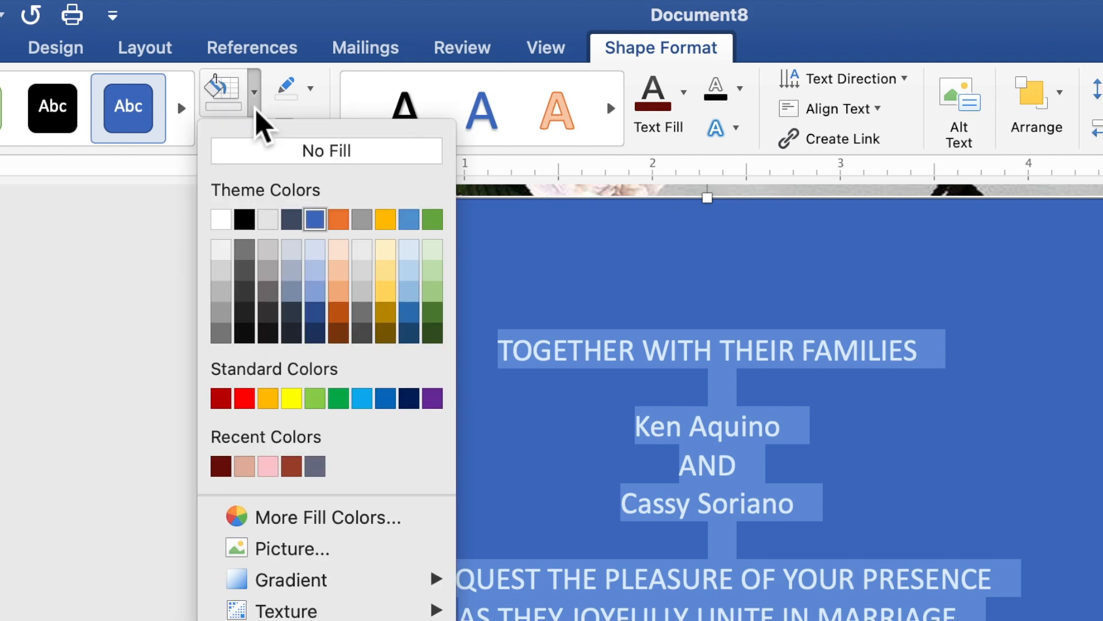
{"action": "left_click", "coordinate": [265, 151]}
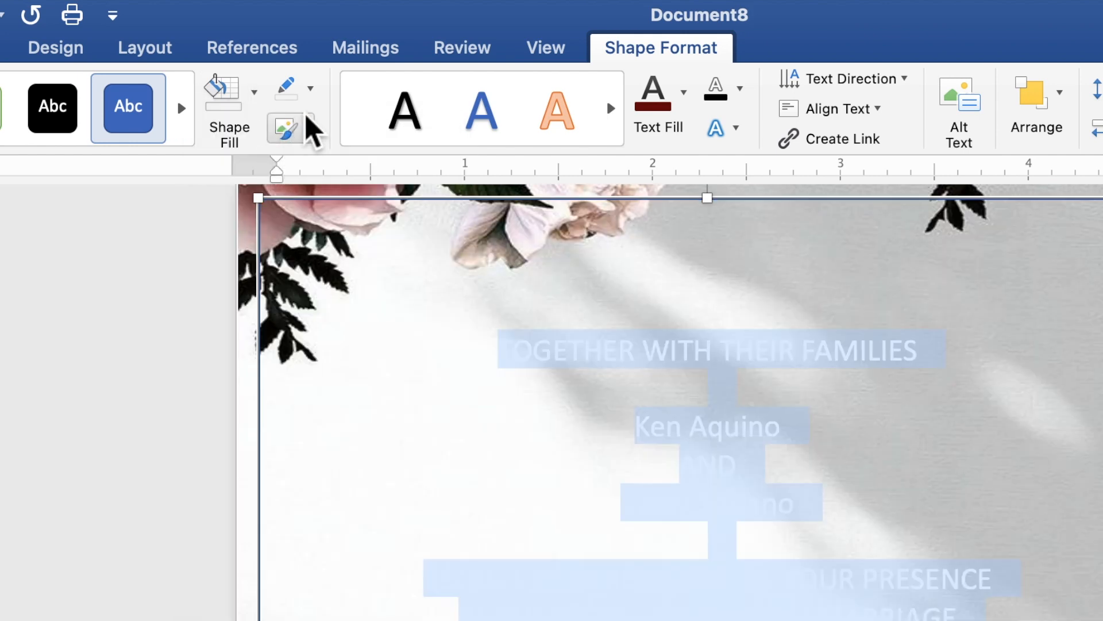
{"action": "left_click", "coordinate": [311, 91]}
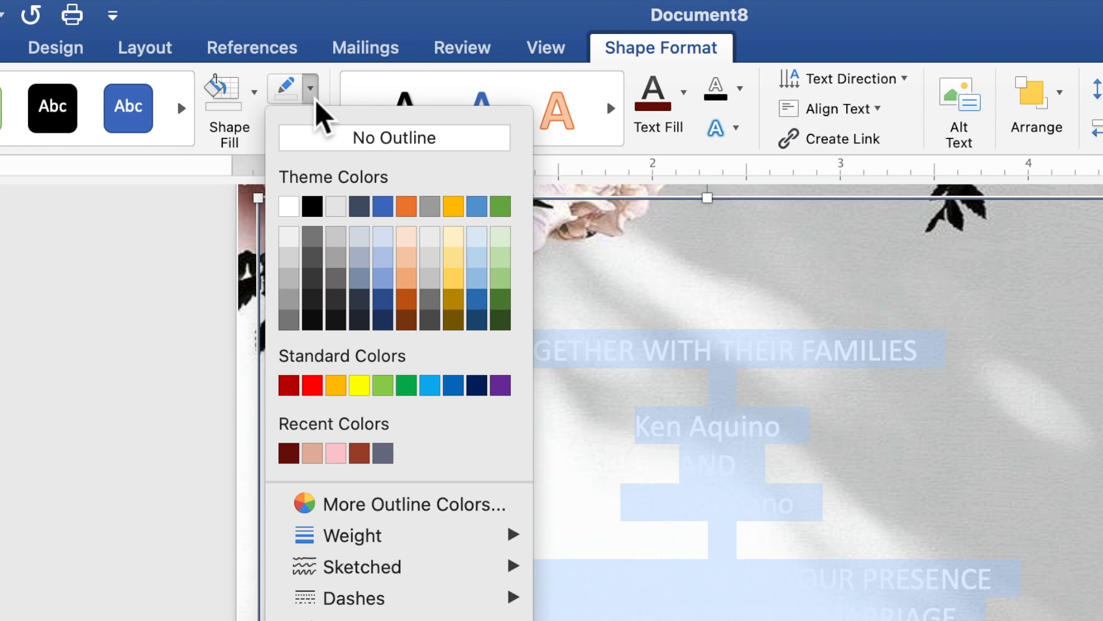
{"action": "left_click", "coordinate": [332, 139]}
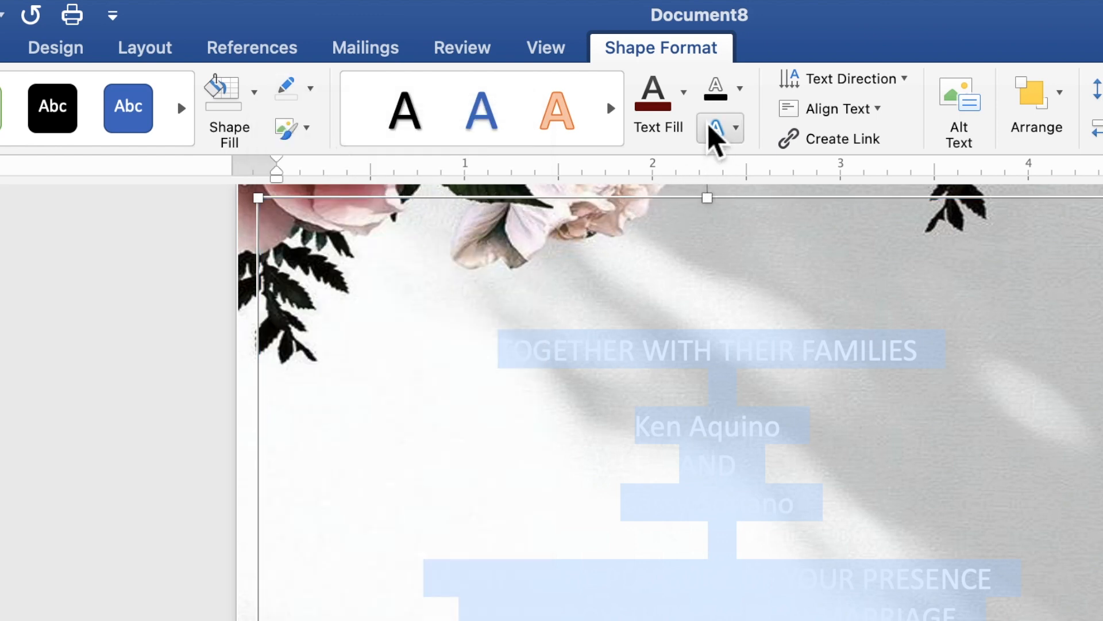
{"action": "left_click", "coordinate": [692, 112]}
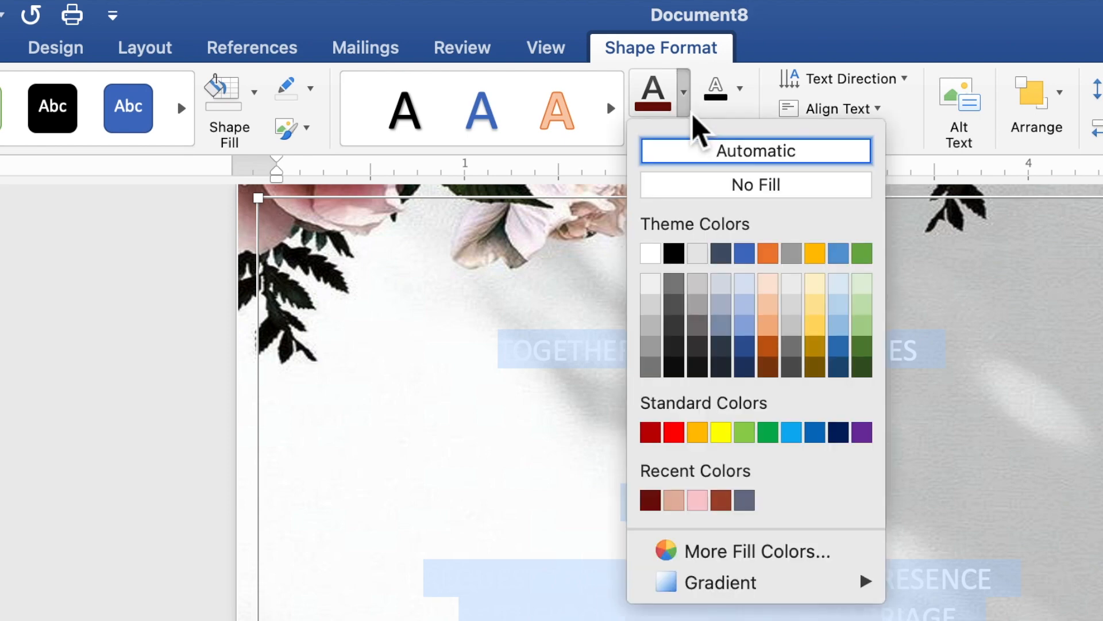
{"action": "left_click", "coordinate": [652, 502]}
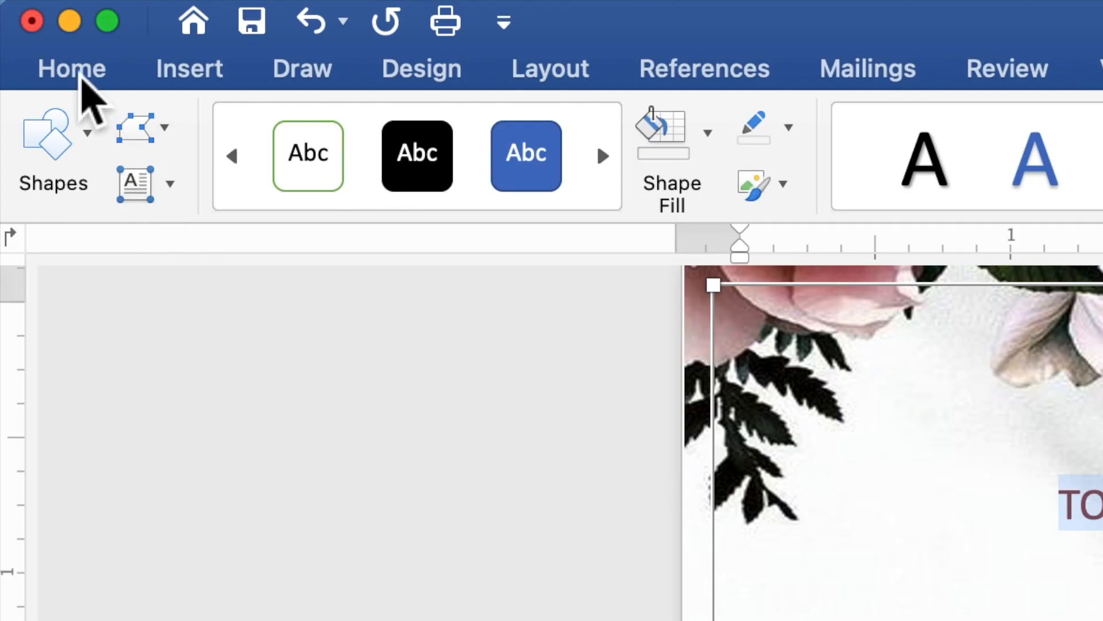
Set the invitation text to Times New Roman at 10 point.
{"action": "left_click", "coordinate": [82, 75]}
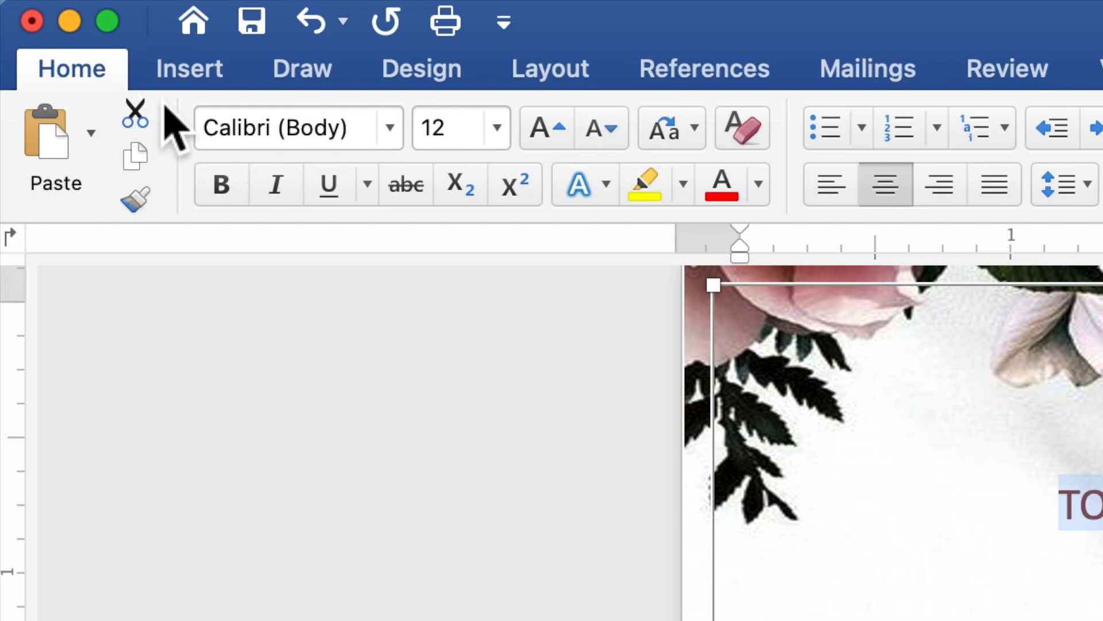
{"action": "left_click", "coordinate": [400, 139]}
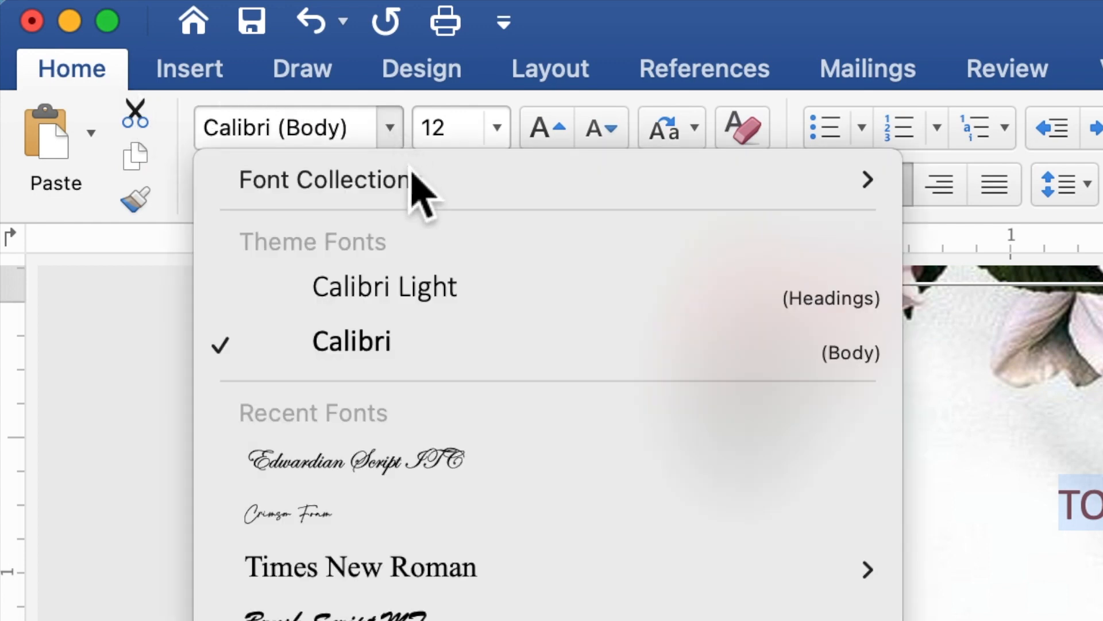
{"action": "mouse_move", "coordinate": [452, 574]}
{"action": "left_click", "coordinate": [457, 579]}
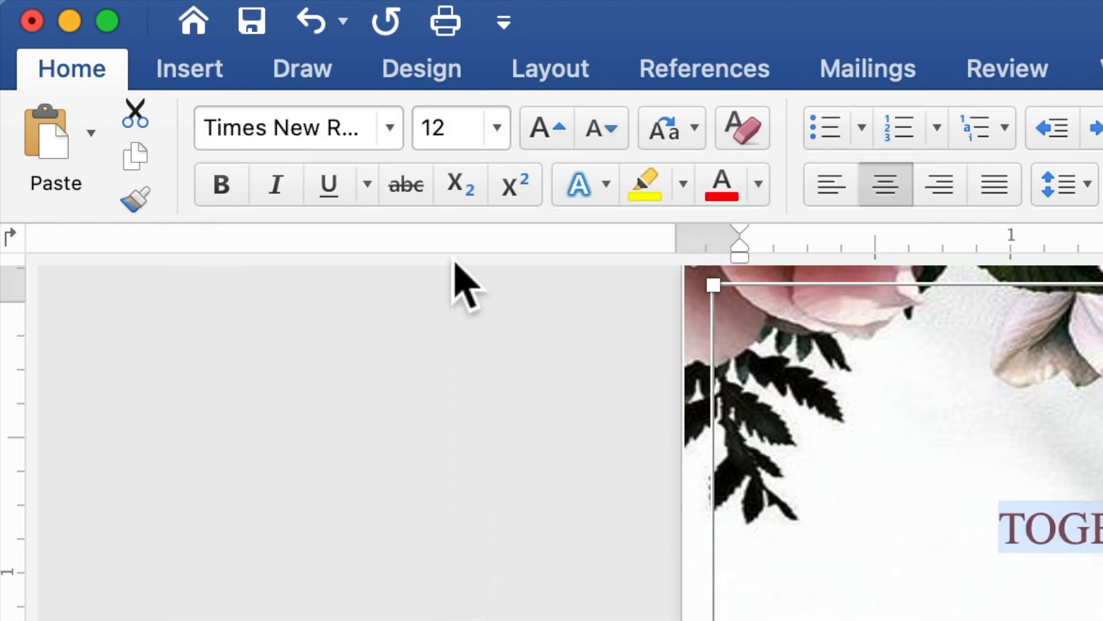
{"action": "left_click", "coordinate": [470, 141]}
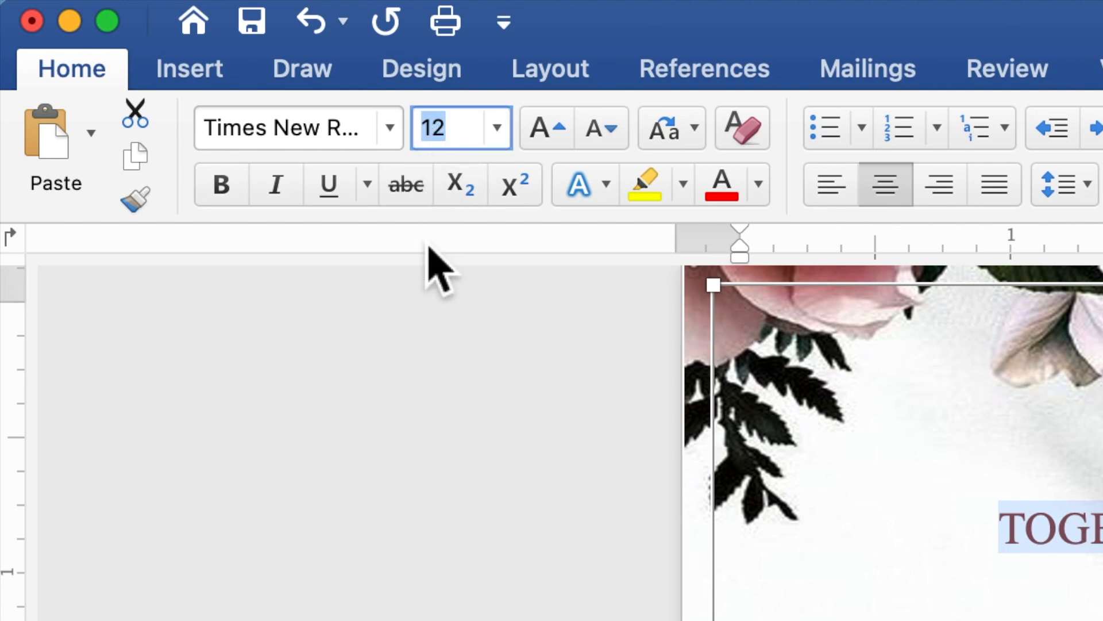
{"action": "type", "text": "10"}
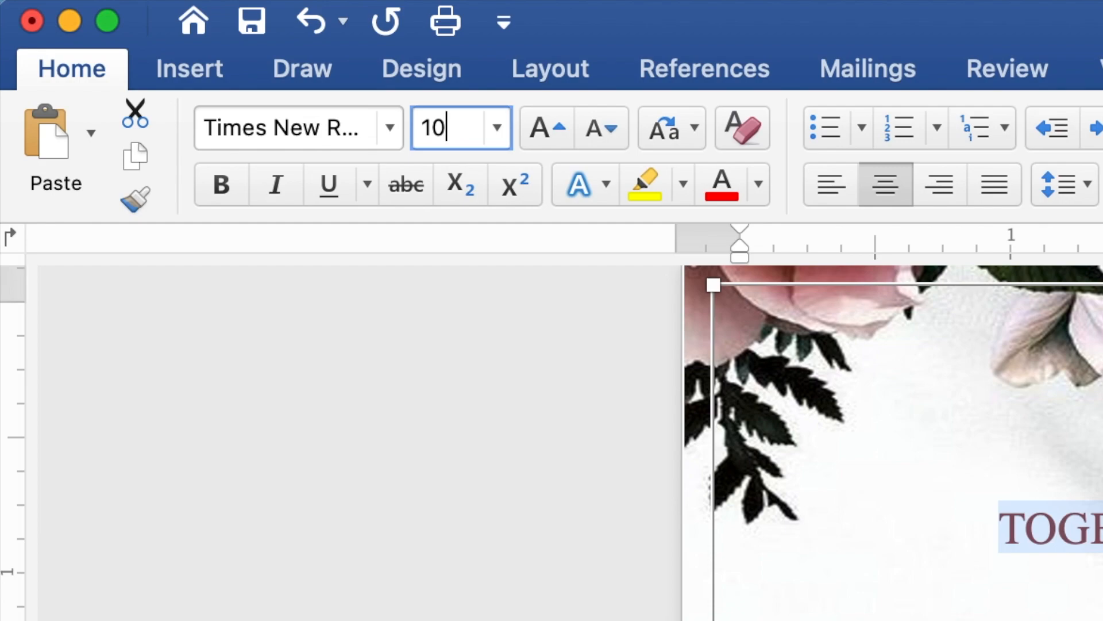
{"action": "key", "text": "Return"}
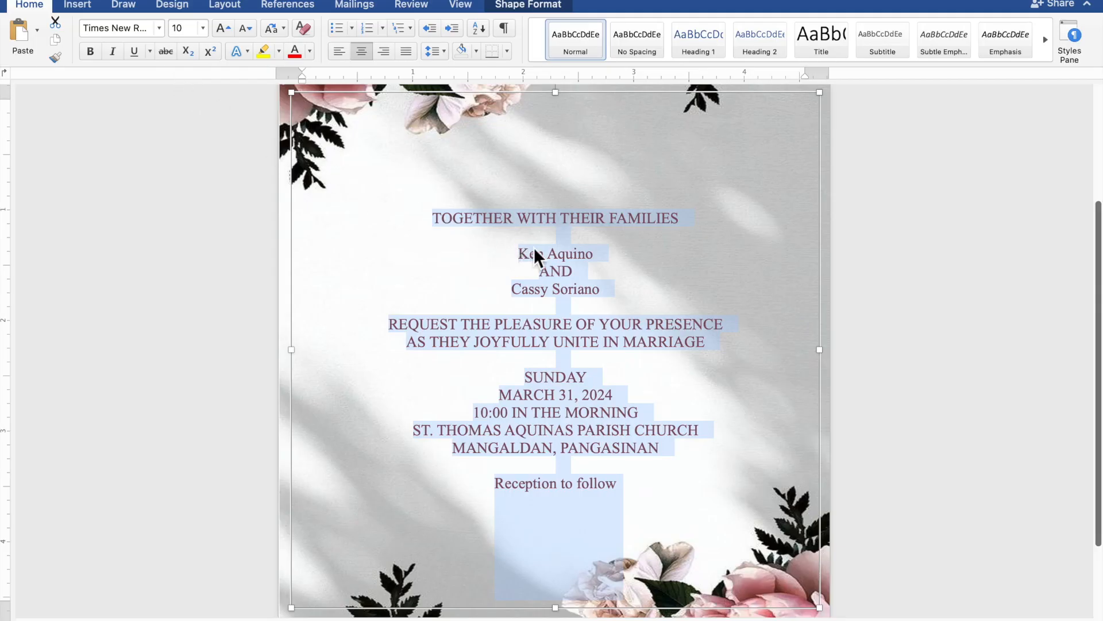
Format both partners' names and the 'Reception to follow' line in Edwardian Script ITC, 20 pt.
{"action": "left_click", "coordinate": [602, 254]}
{"action": "left_click_drag", "start_coordinate": [598, 256], "coordinate": [528, 263]}
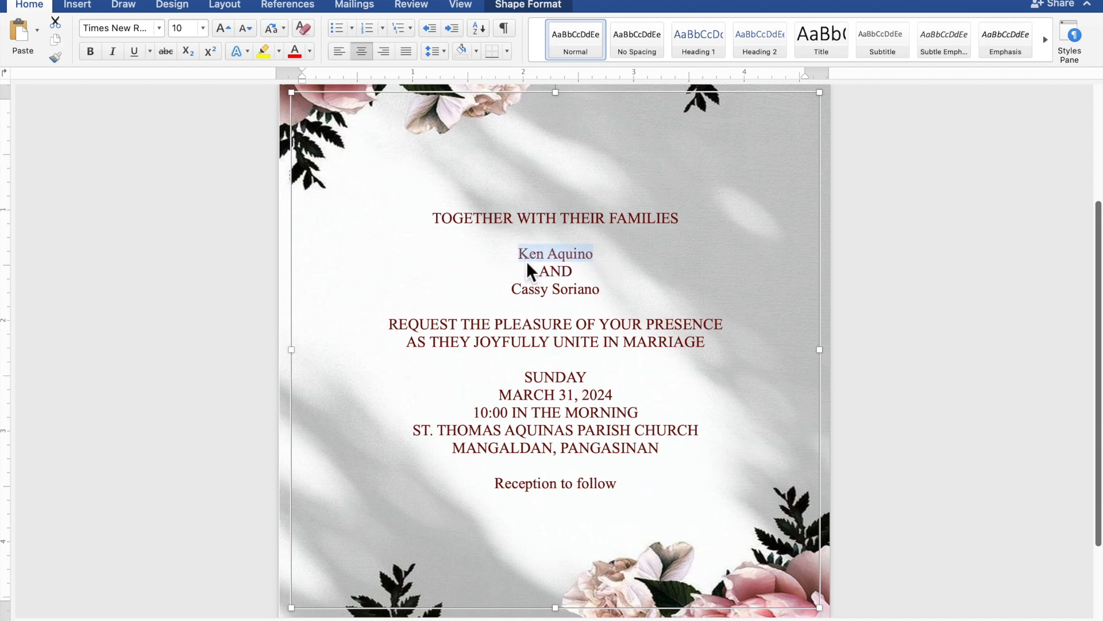
{"action": "left_click_drag", "start_coordinate": [603, 293], "coordinate": [537, 300]}
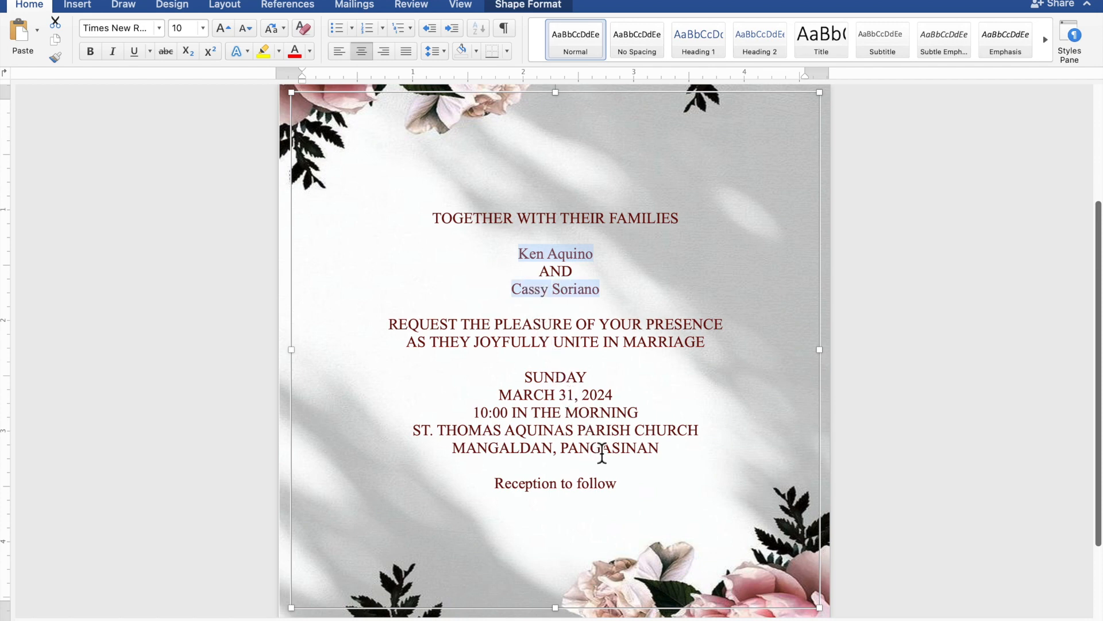
{"action": "left_click_drag", "start_coordinate": [622, 489], "coordinate": [534, 492]}
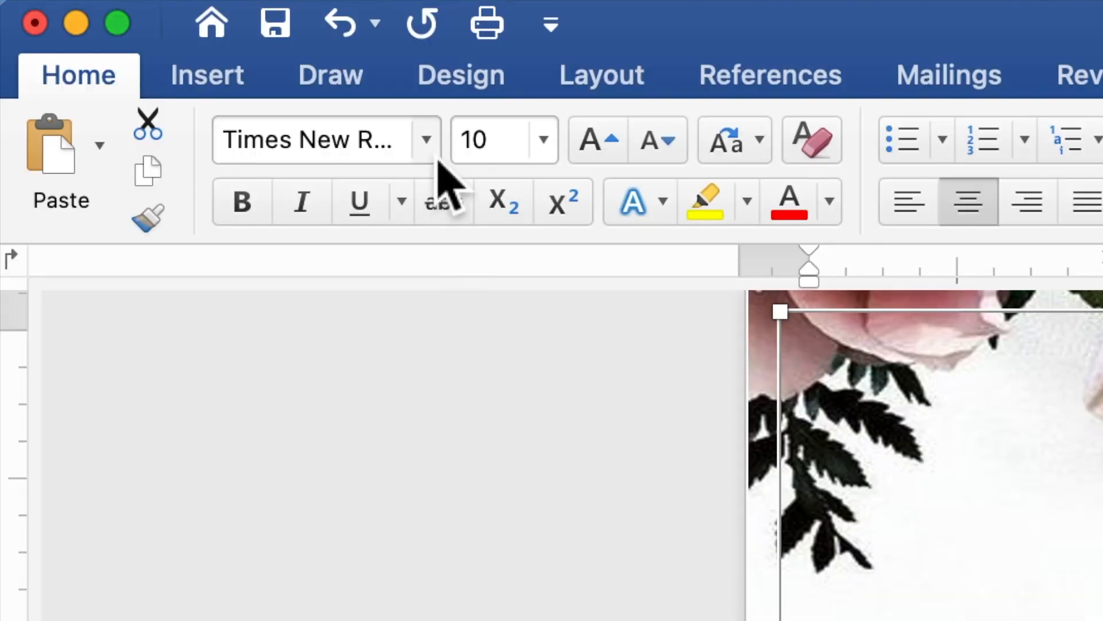
{"action": "left_click", "coordinate": [433, 150]}
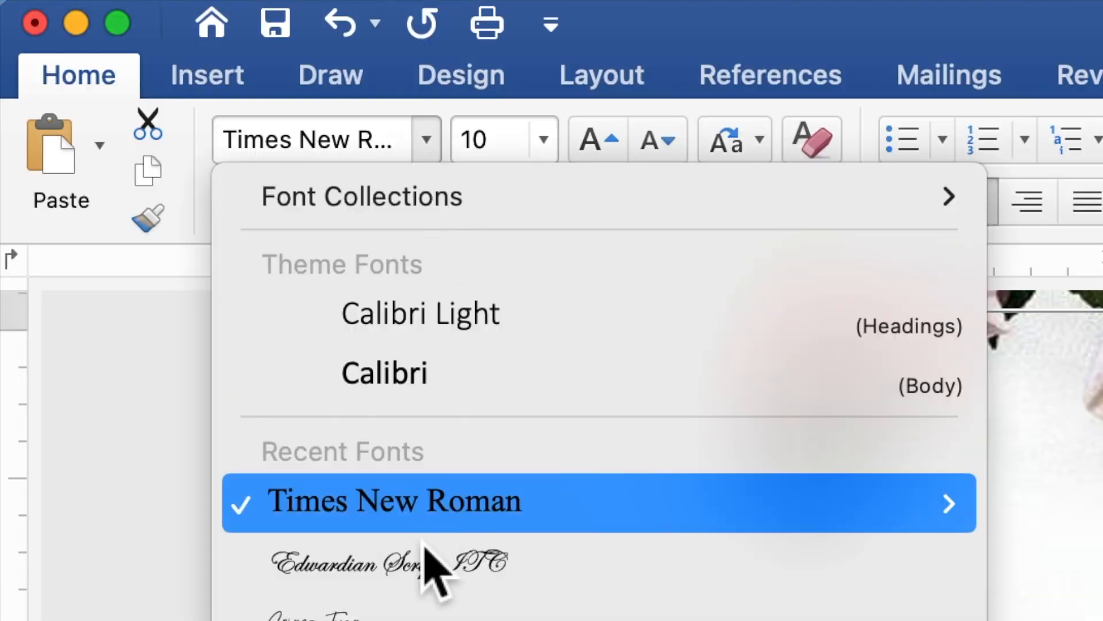
{"action": "left_click", "coordinate": [424, 563]}
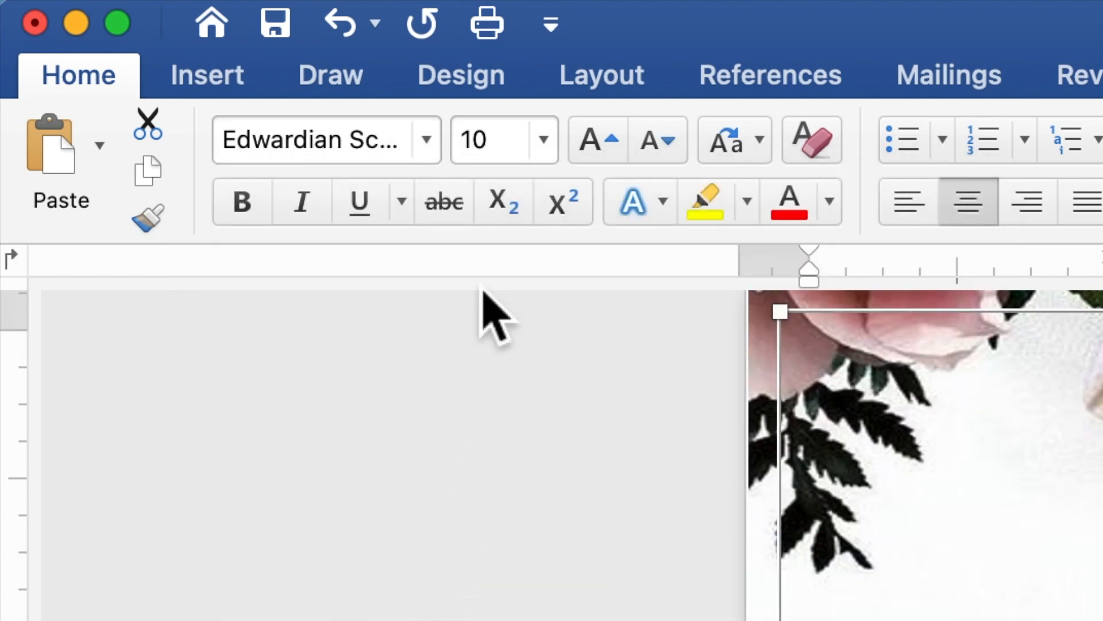
{"action": "left_click", "coordinate": [489, 154]}
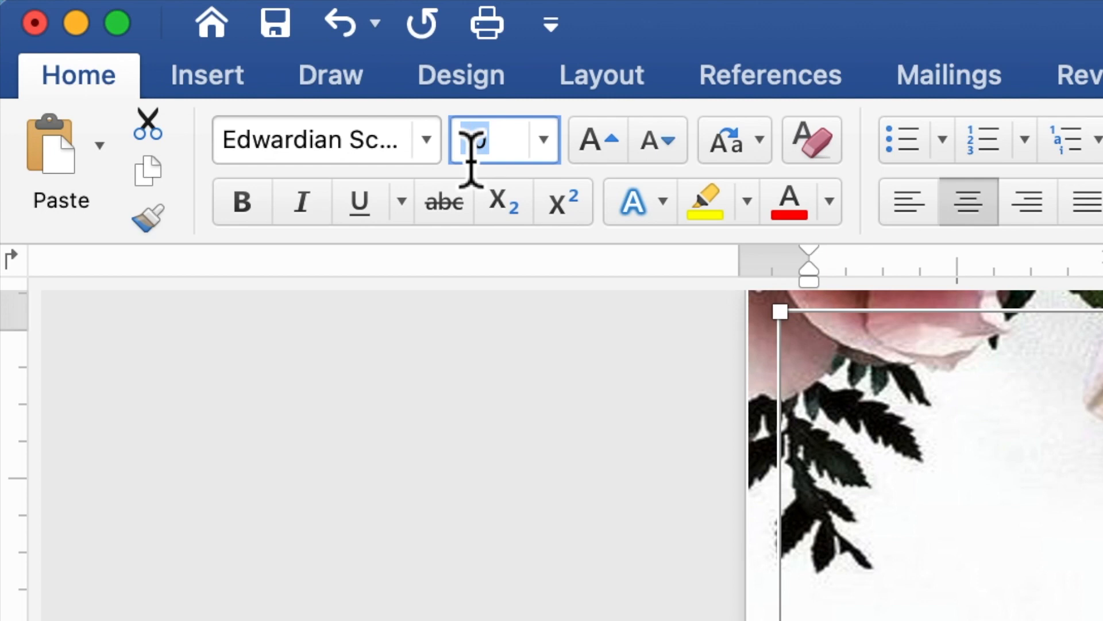
{"action": "double_click", "coordinate": [467, 148]}
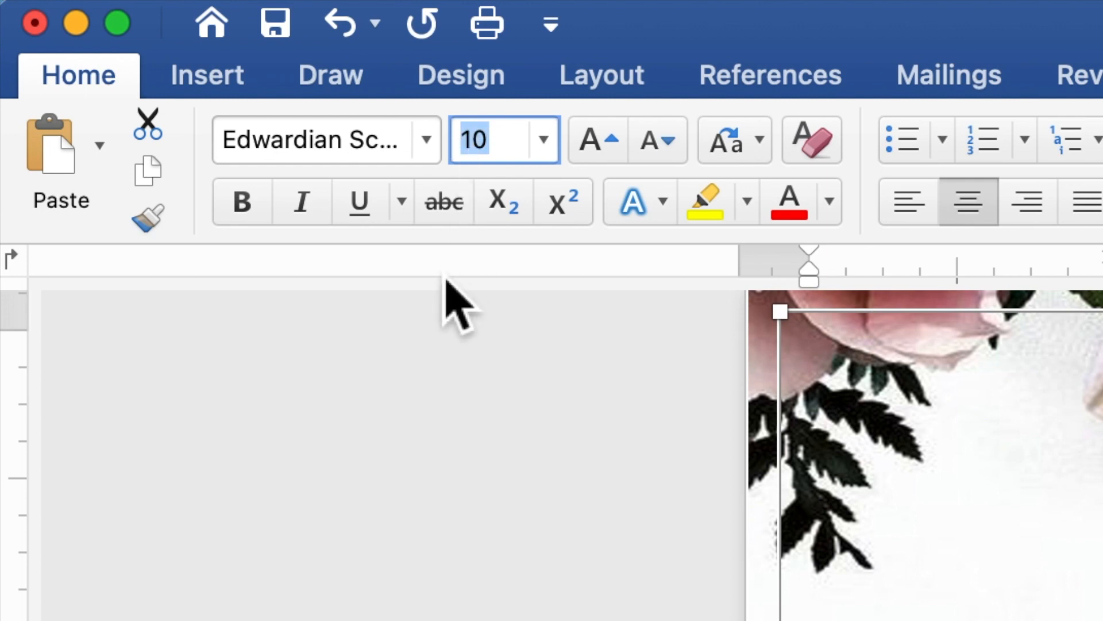
{"action": "type", "text": "20"}
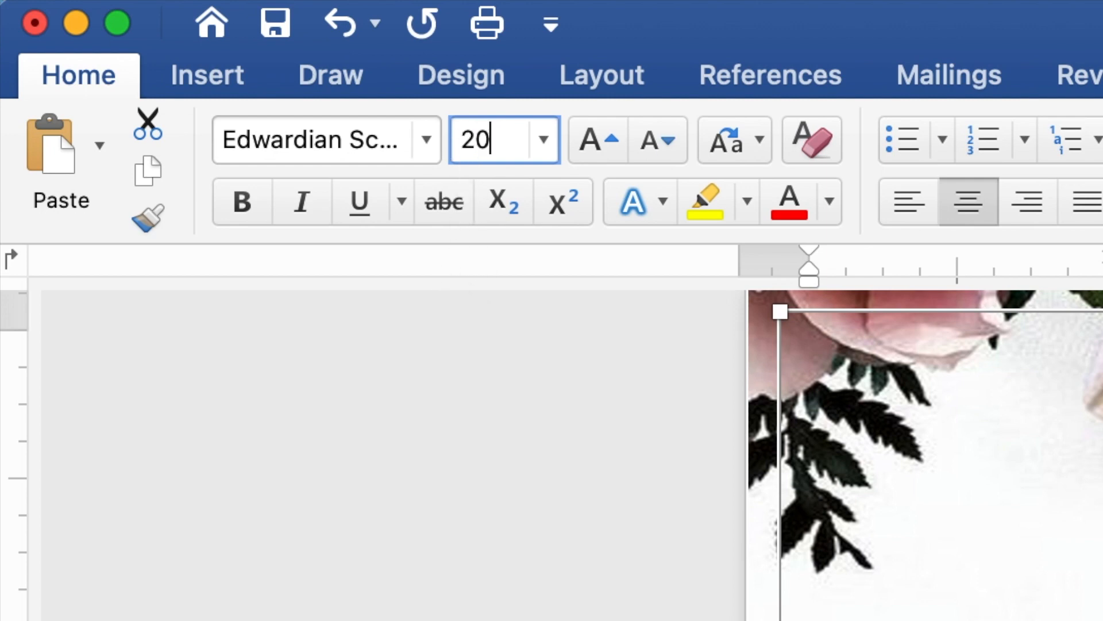
{"action": "key", "text": "Return"}
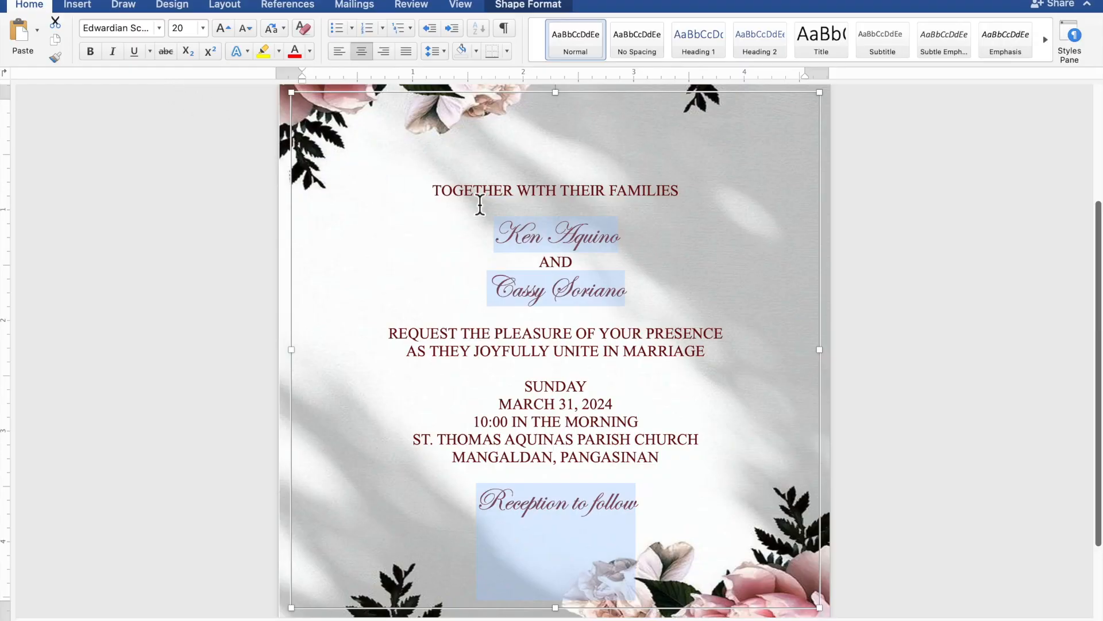
Select both partners' names and set their font size to 40.
{"action": "left_click", "coordinate": [634, 236]}
{"action": "left_click_drag", "start_coordinate": [636, 237], "coordinate": [526, 242]}
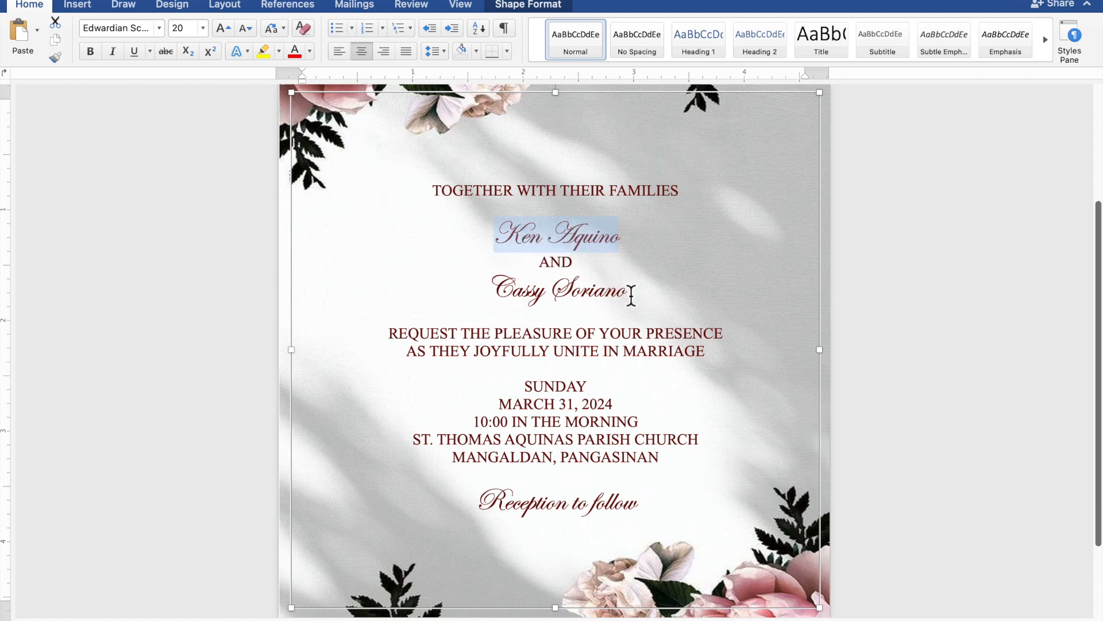
{"action": "left_click_drag", "start_coordinate": [631, 296], "coordinate": [615, 296]}
{"action": "left_click_drag", "start_coordinate": [560, 293], "coordinate": [487, 290]}
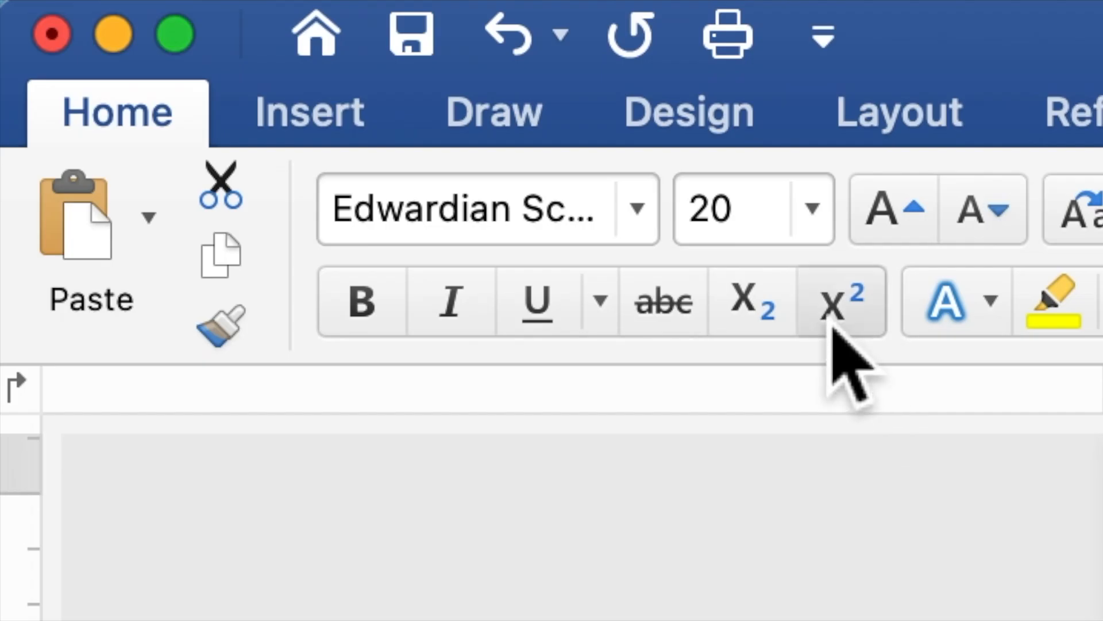
{"action": "left_click_drag", "start_coordinate": [754, 240], "coordinate": [690, 233]}
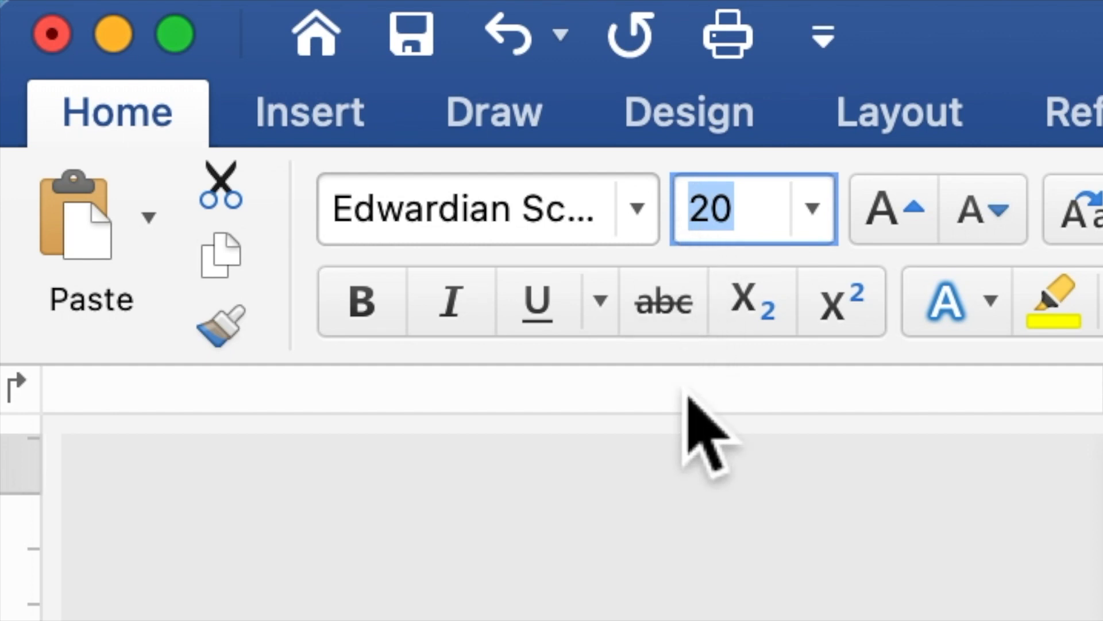
{"action": "type", "text": "40"}
{"action": "key", "text": "Return"}
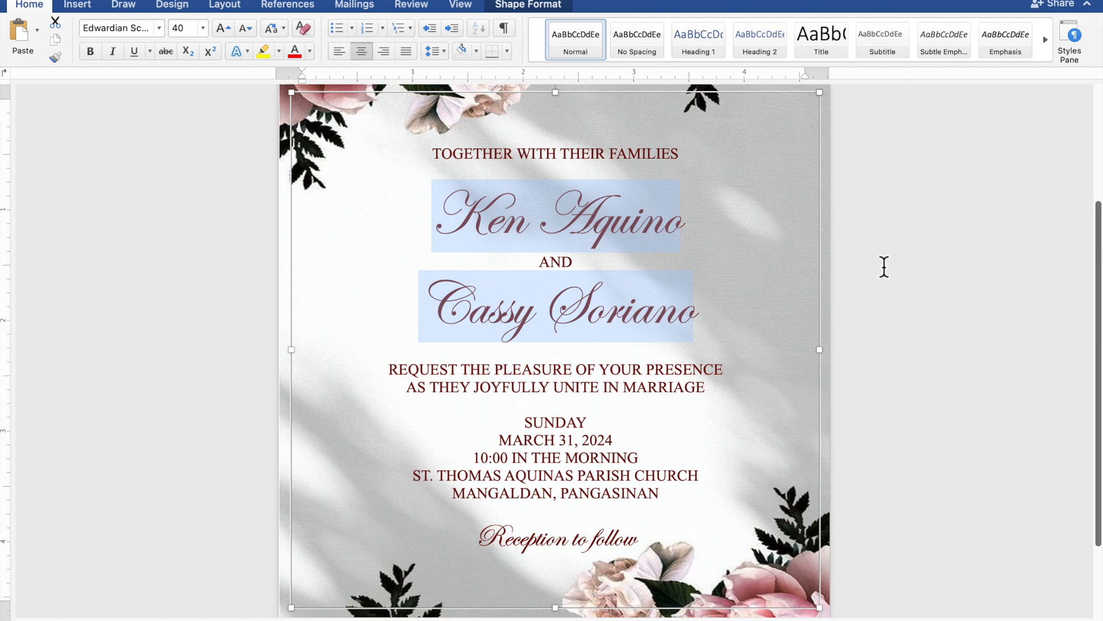
Deselect the text box to review the finished floral invitation page.
{"action": "scroll", "coordinate": [885, 266], "scroll_direction": "down", "scroll_amount": 5}
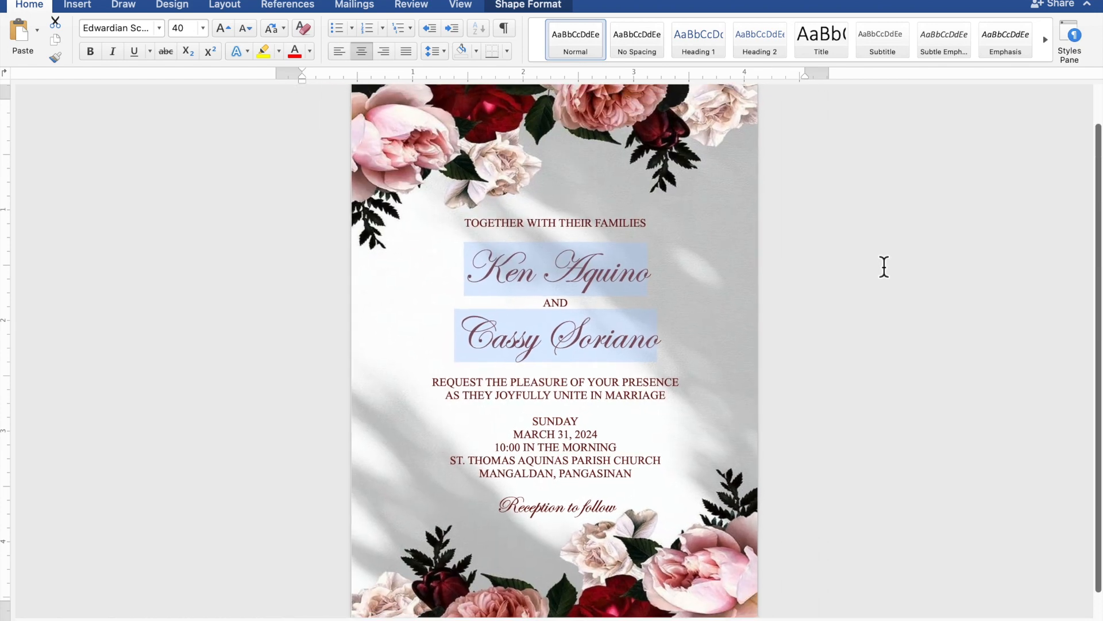
{"action": "scroll", "coordinate": [884, 267], "scroll_direction": "down", "scroll_amount": 4}
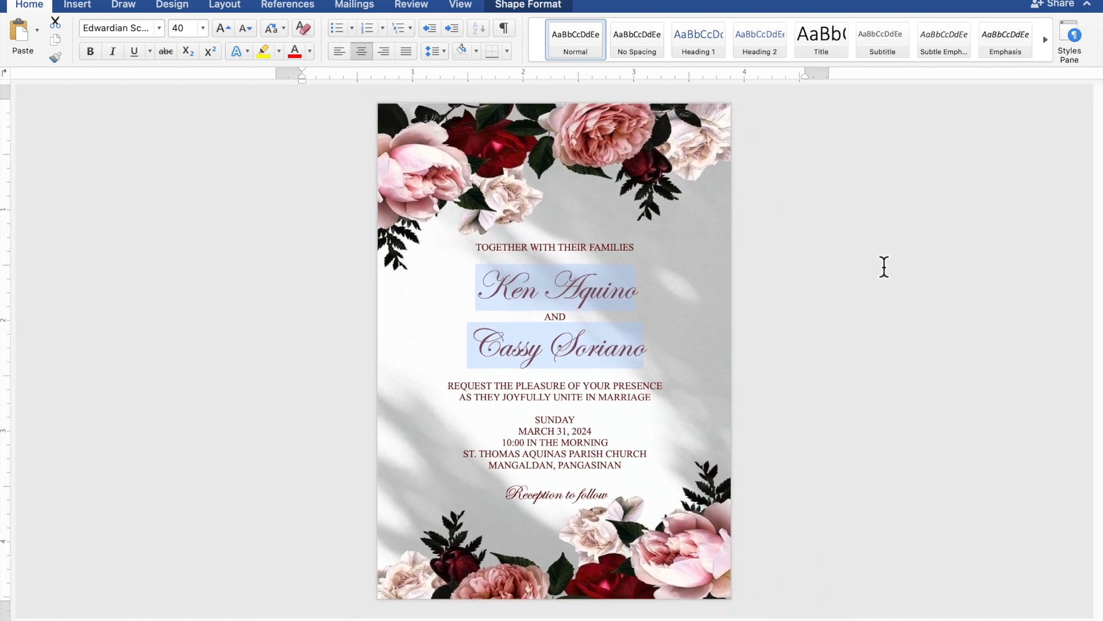
{"action": "scroll", "coordinate": [884, 267], "scroll_direction": "up", "scroll_amount": 1}
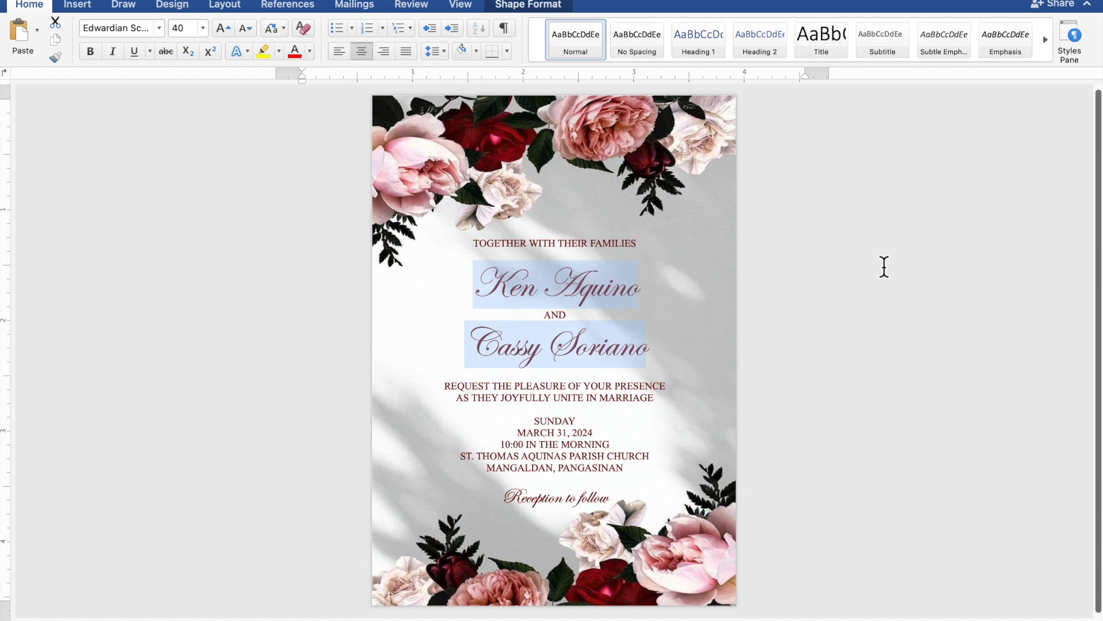
{"action": "left_click", "coordinate": [885, 267]}
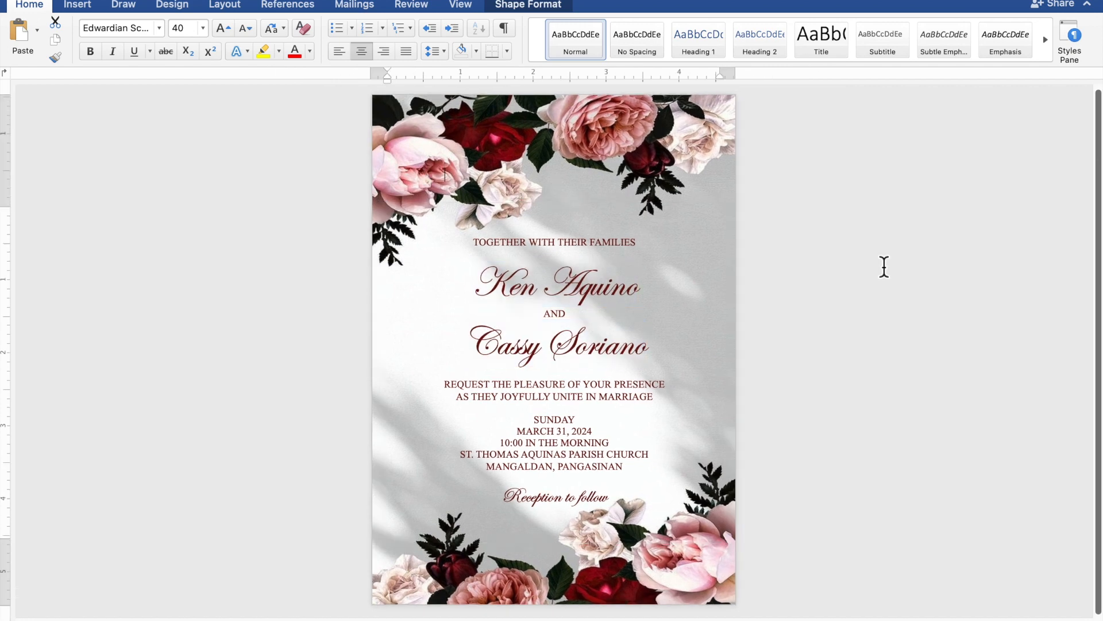